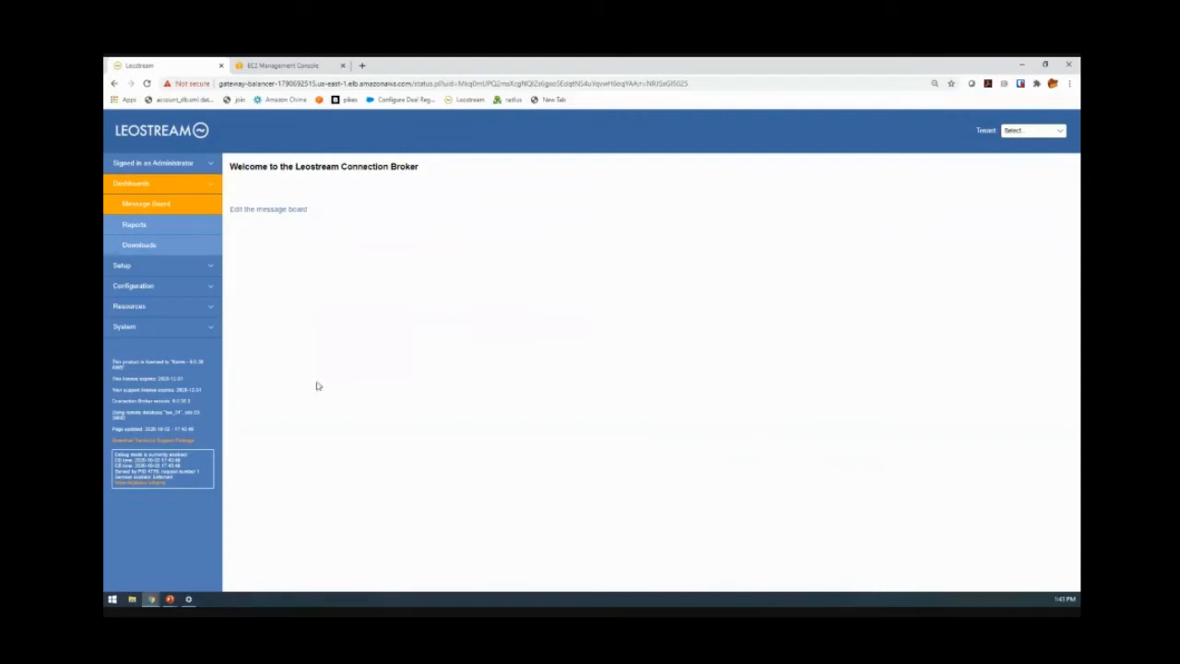
# Step: Open the NoMachine via Gateway protocol plan for editing
pyautogui.click(124, 265)
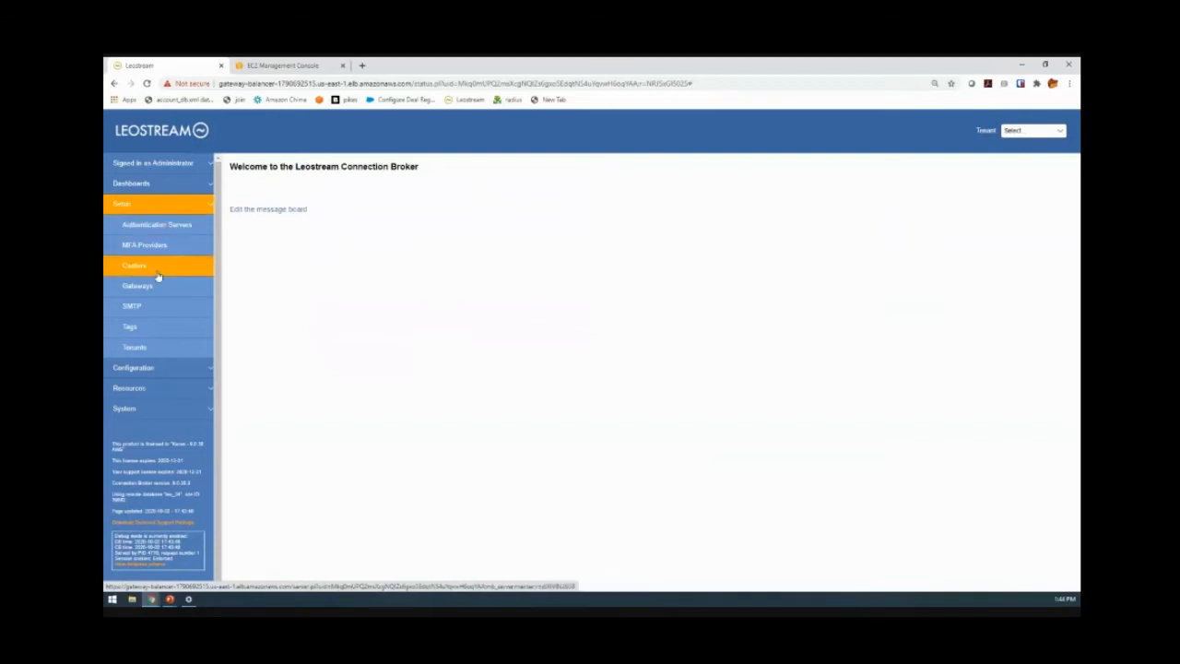
pyautogui.click(117, 205)
pyautogui.click(120, 227)
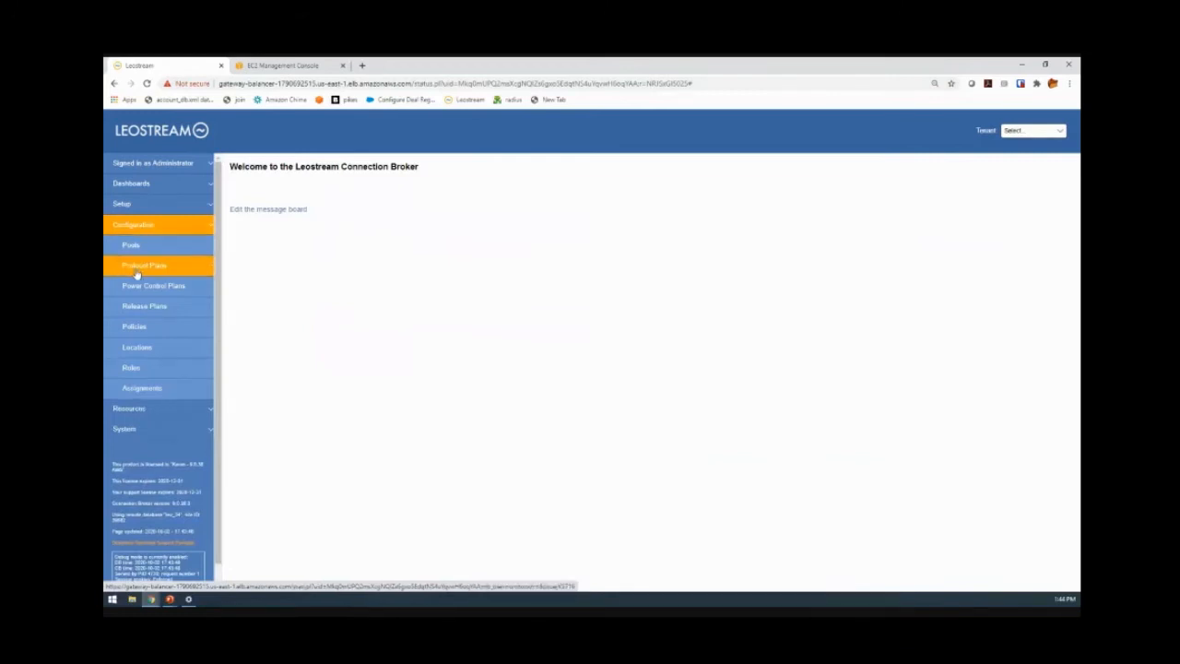
pyautogui.click(136, 267)
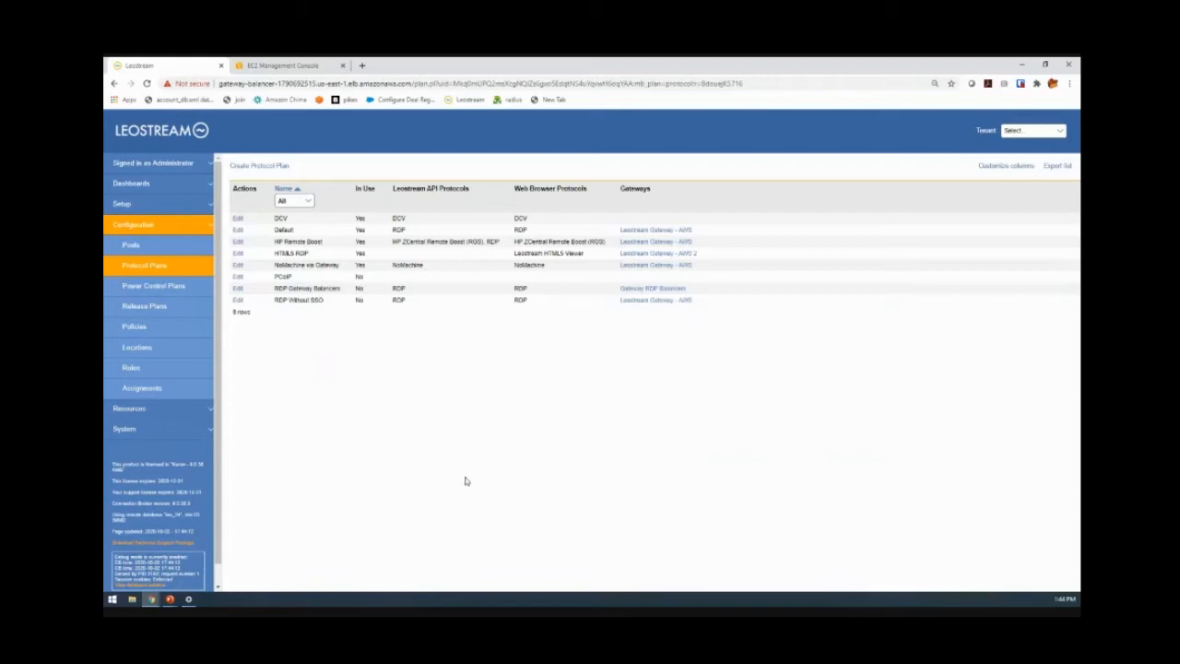
pyautogui.click(237, 265)
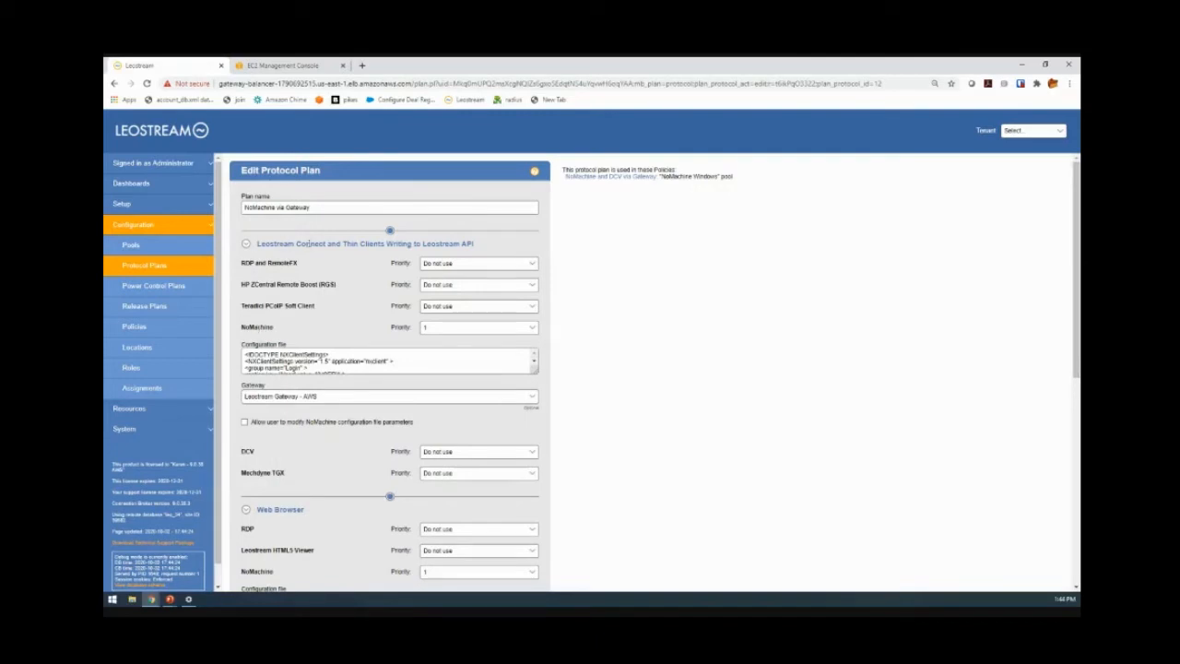
# Step: Examine the full NoMachine configuration file and the gateway choices for web browser connections in the plan
pyautogui.scroll(-4, 307, 243)
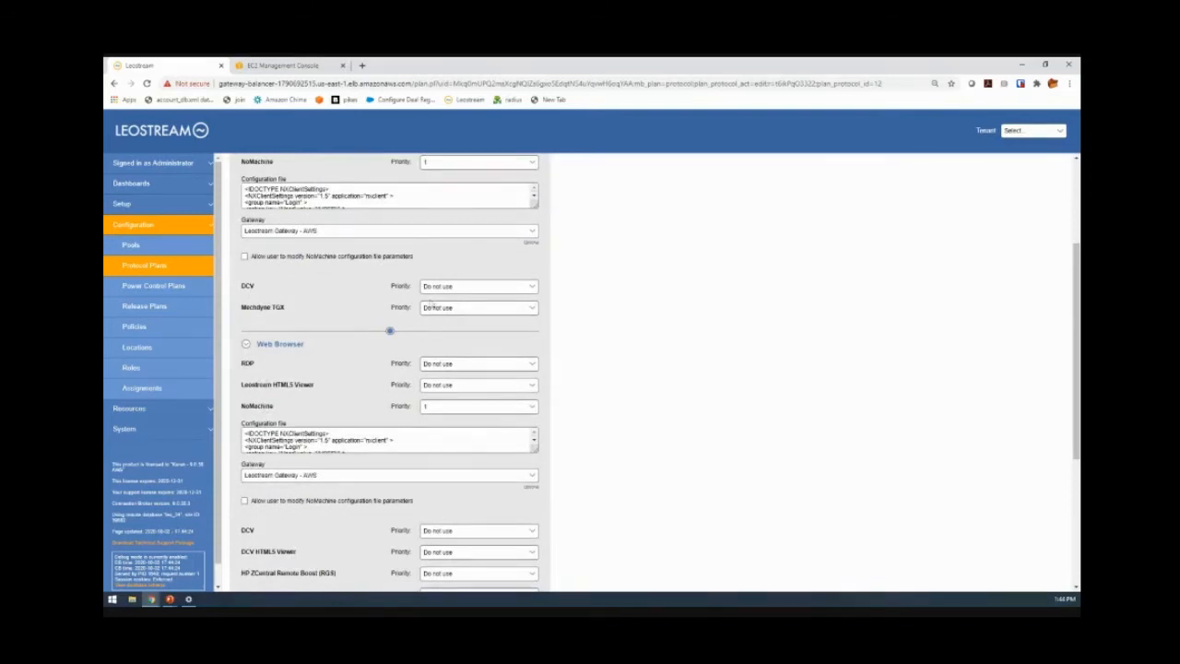
pyautogui.scroll(-4, 558, 343)
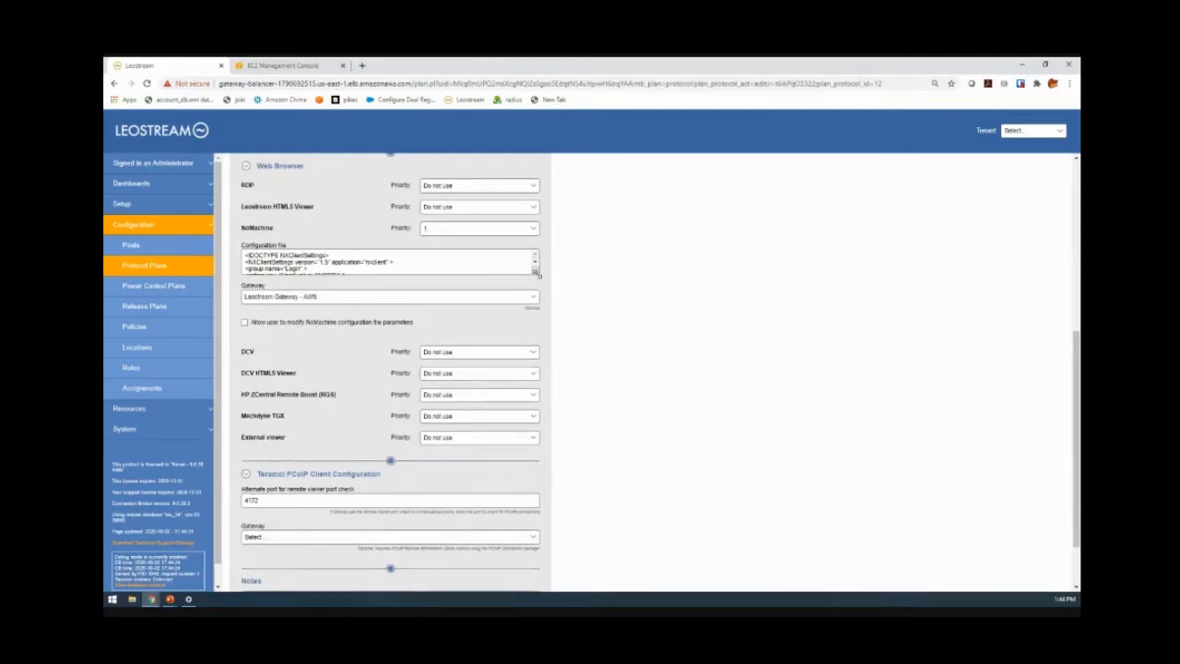
pyautogui.moveTo(535, 269); pyautogui.dragTo(550, 426)
pyautogui.scroll(-3, 470, 312)
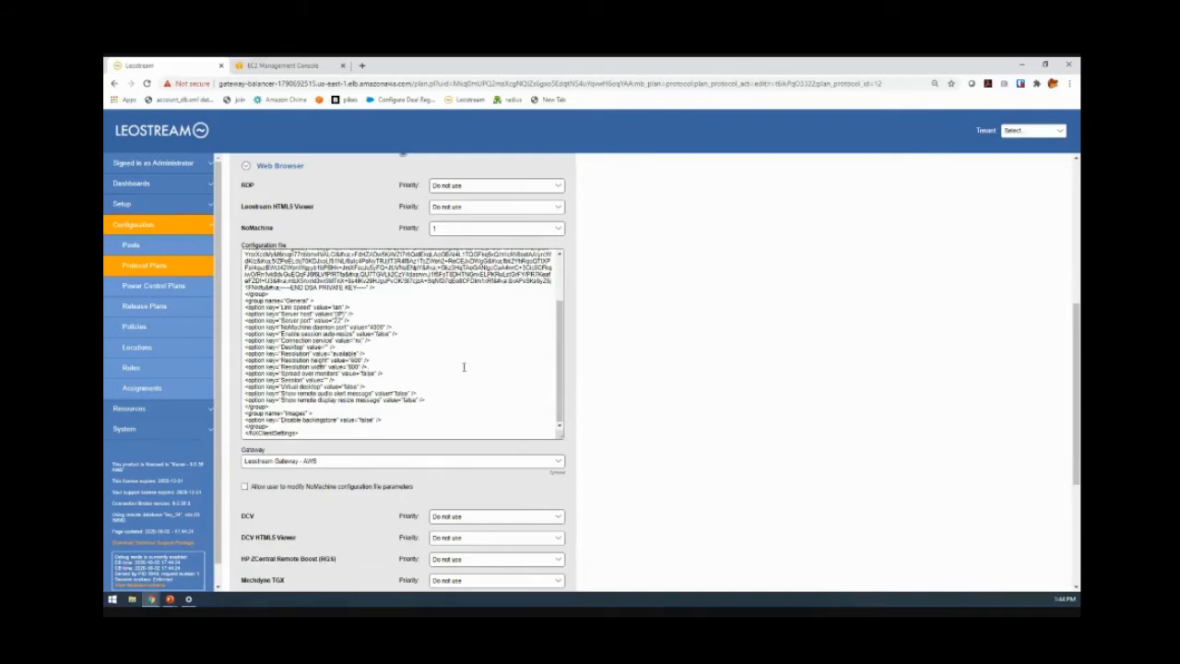
pyautogui.click(338, 461)
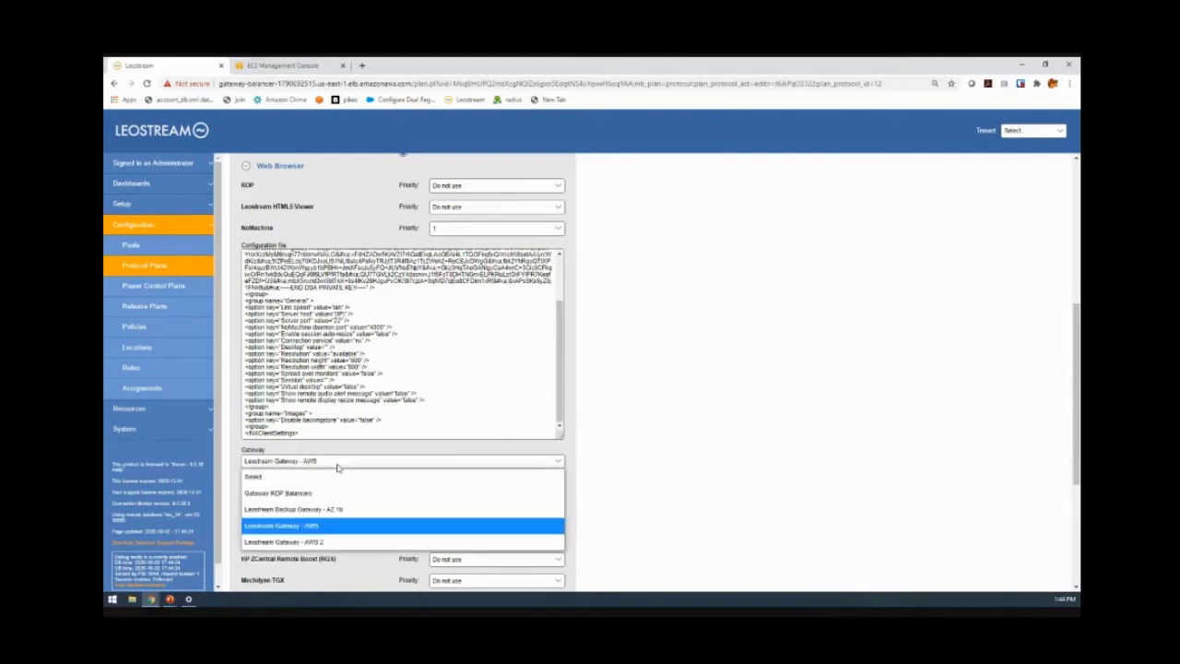
pyautogui.click(337, 461)
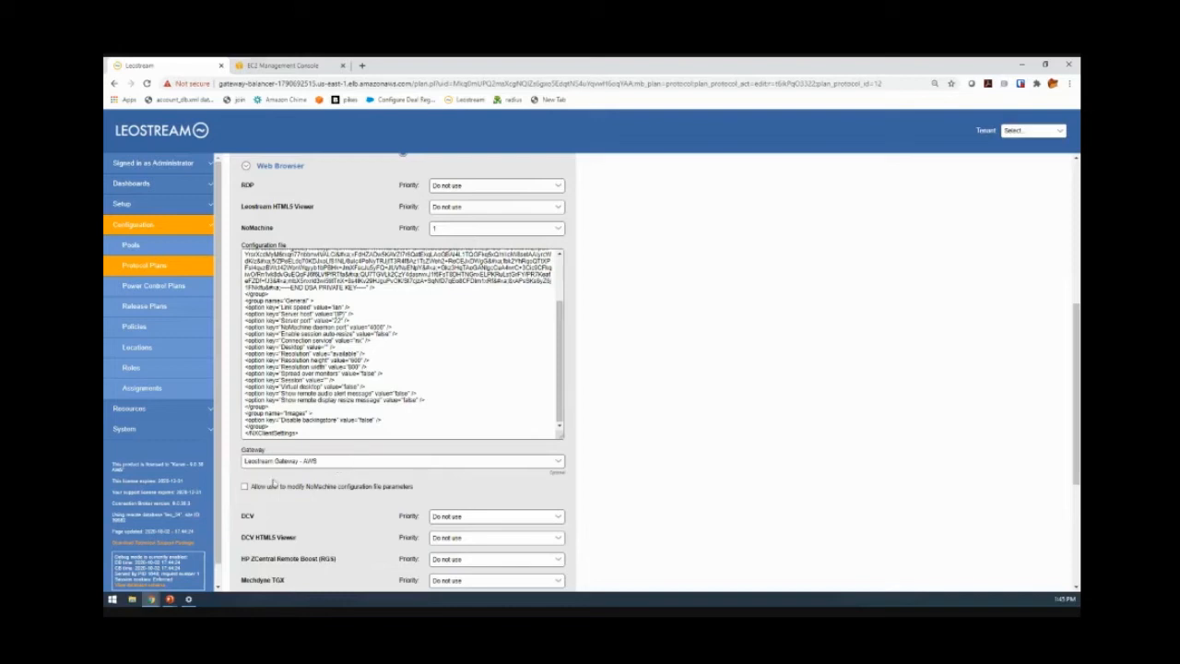
# Step: Try allowing users to modify the NoMachine Desktop option and Resolution parameters for web browser connections
pyautogui.click(245, 487)
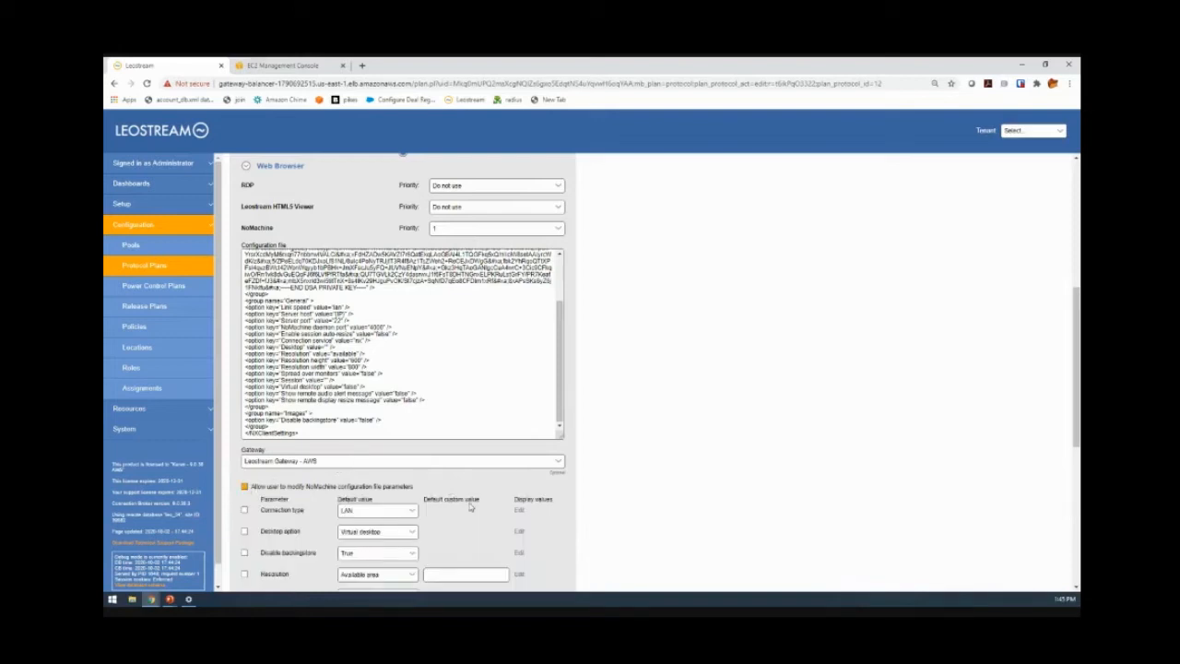
pyautogui.scroll(-2, 480, 508)
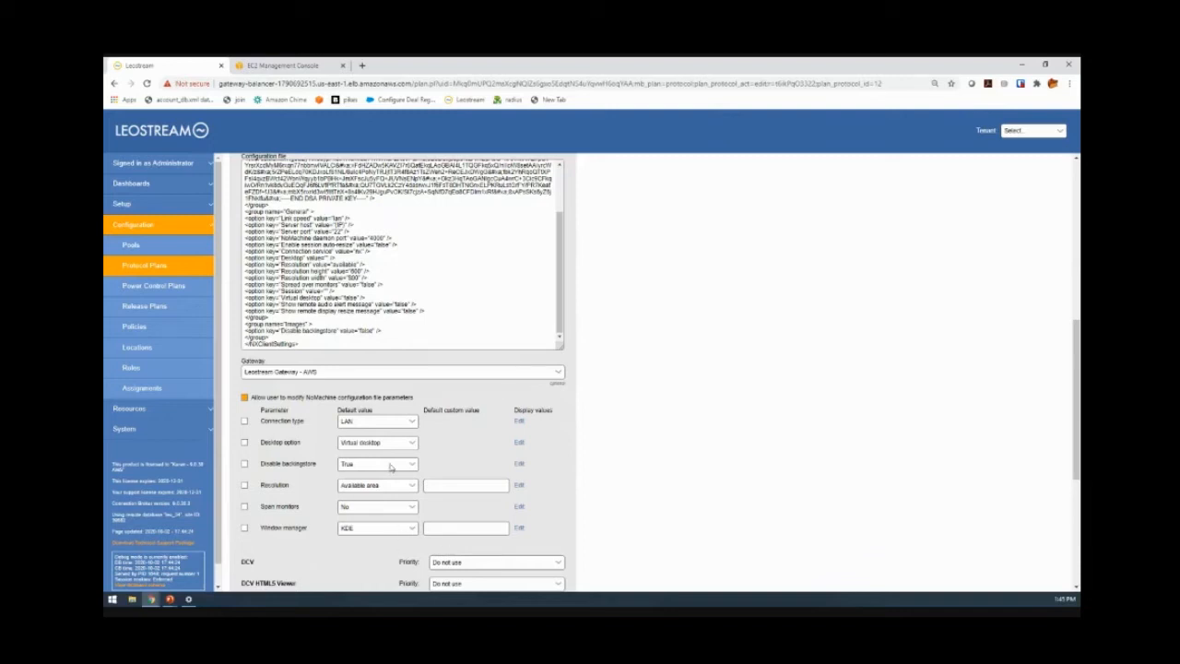
pyautogui.click(245, 443)
pyautogui.click(245, 486)
pyautogui.click(245, 398)
# Step: Open the DCV protocol plan and examine its full DCV configuration file for web browser connections
pyautogui.scroll(-1, 491, 453)
pyautogui.scroll(9, 593, 403)
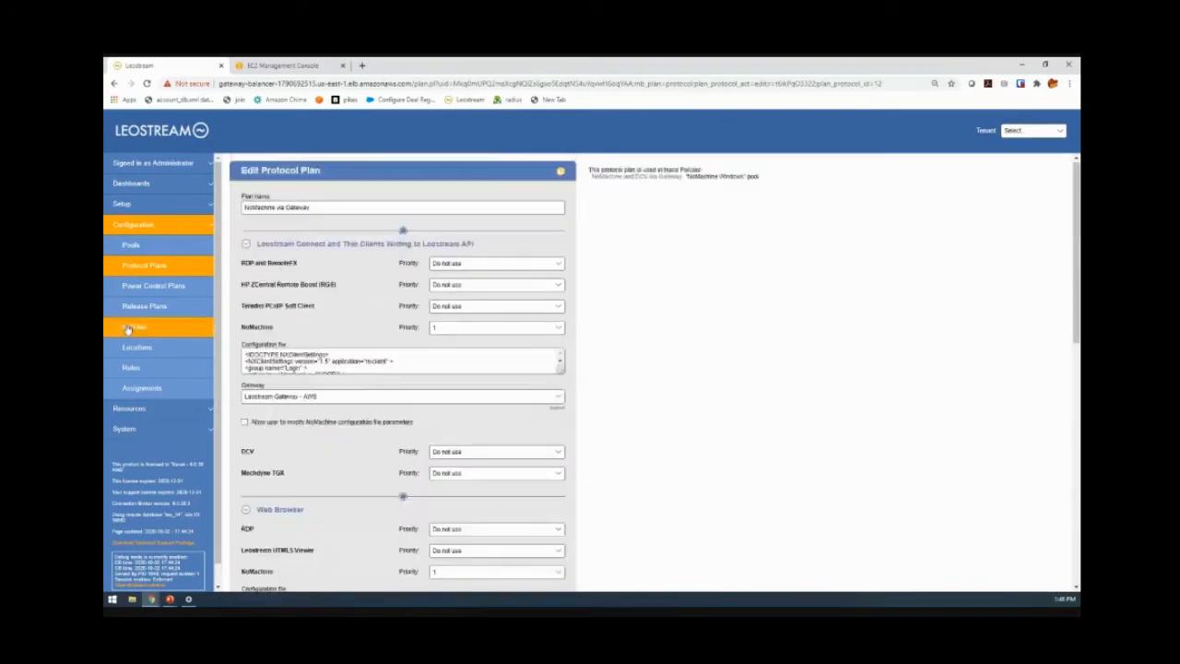
pyautogui.click(143, 266)
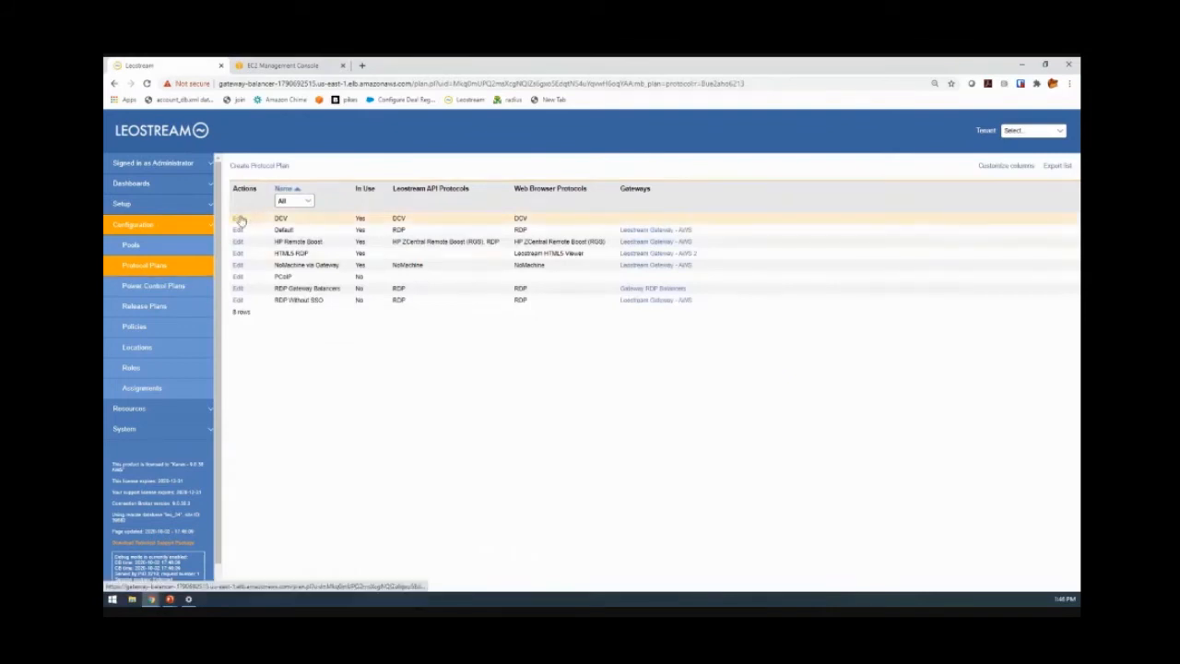
pyautogui.click(238, 219)
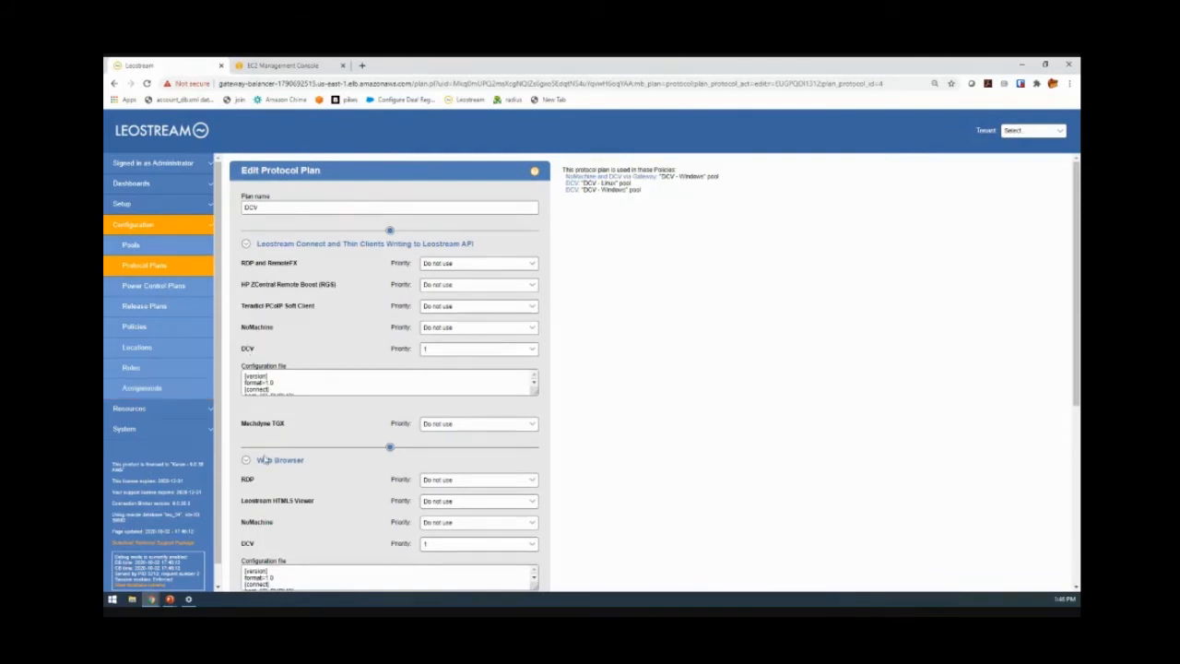
pyautogui.scroll(-3, 338, 410)
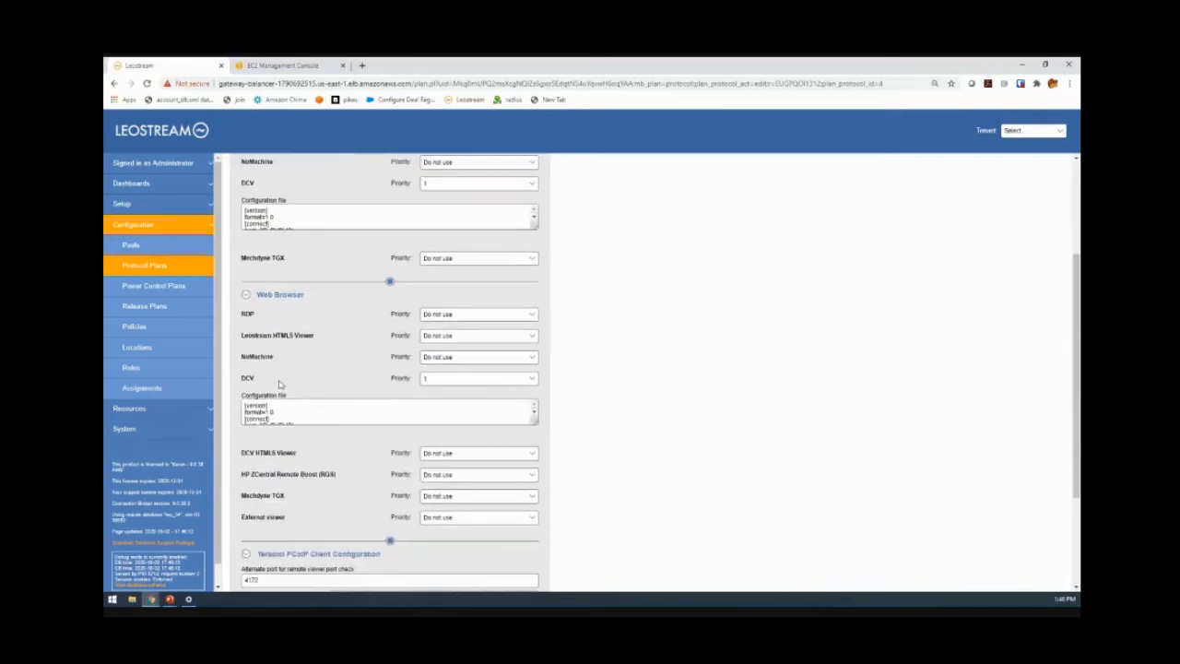
pyautogui.moveTo(535, 422); pyautogui.dragTo(558, 552)
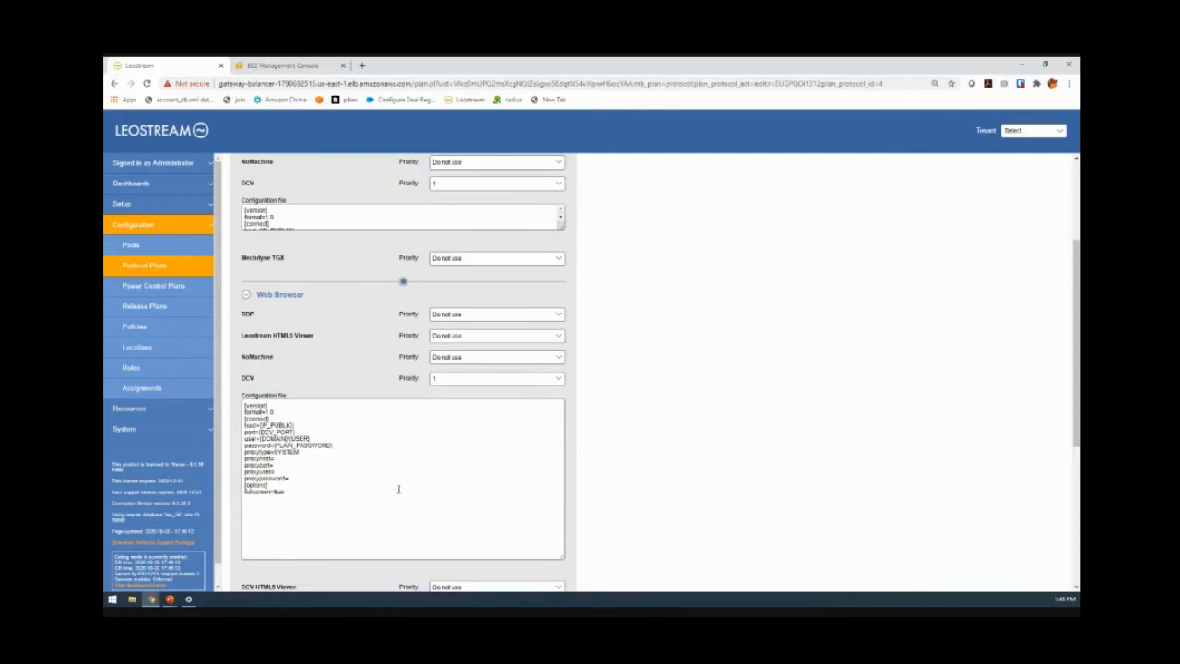
pyautogui.scroll(-3, 402, 471)
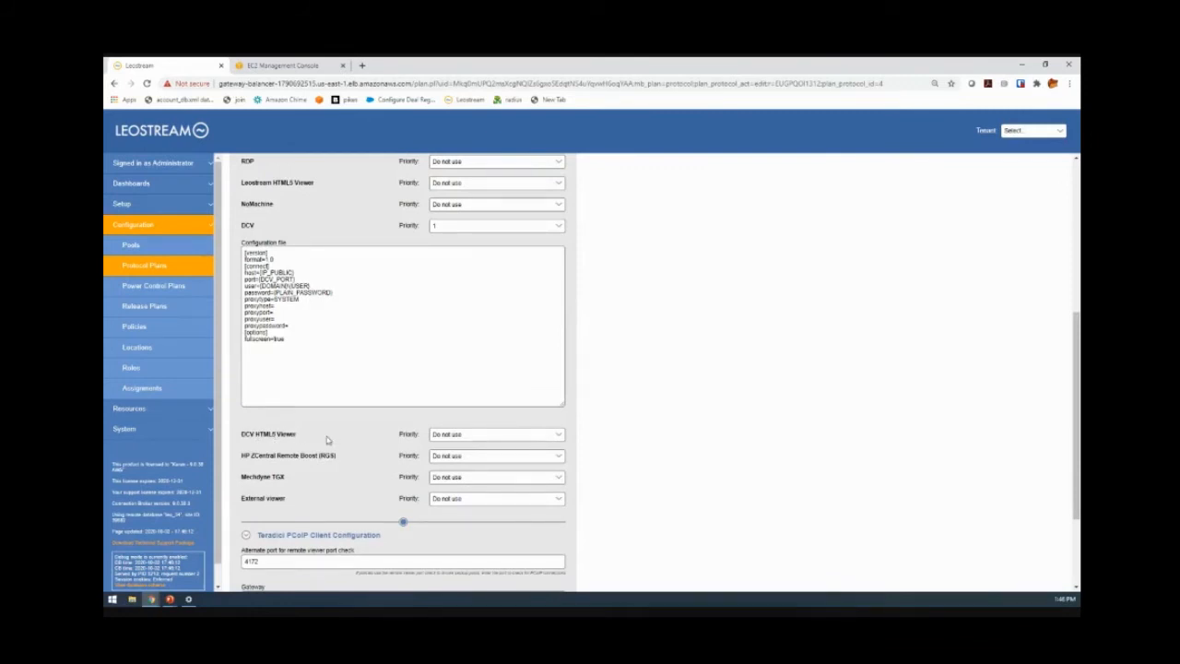
# Step: Try priorities 2 and 1 for the DCV HTML5 Viewer, returning it to Do not use each time
pyautogui.click(467, 437)
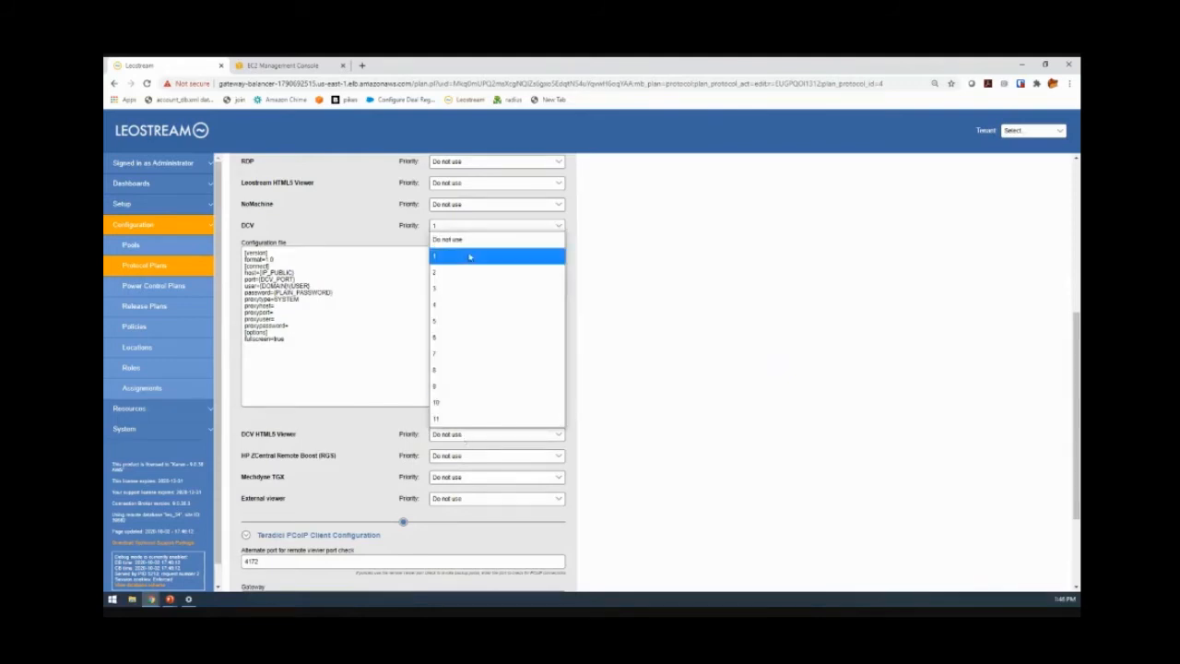
pyautogui.click(459, 269)
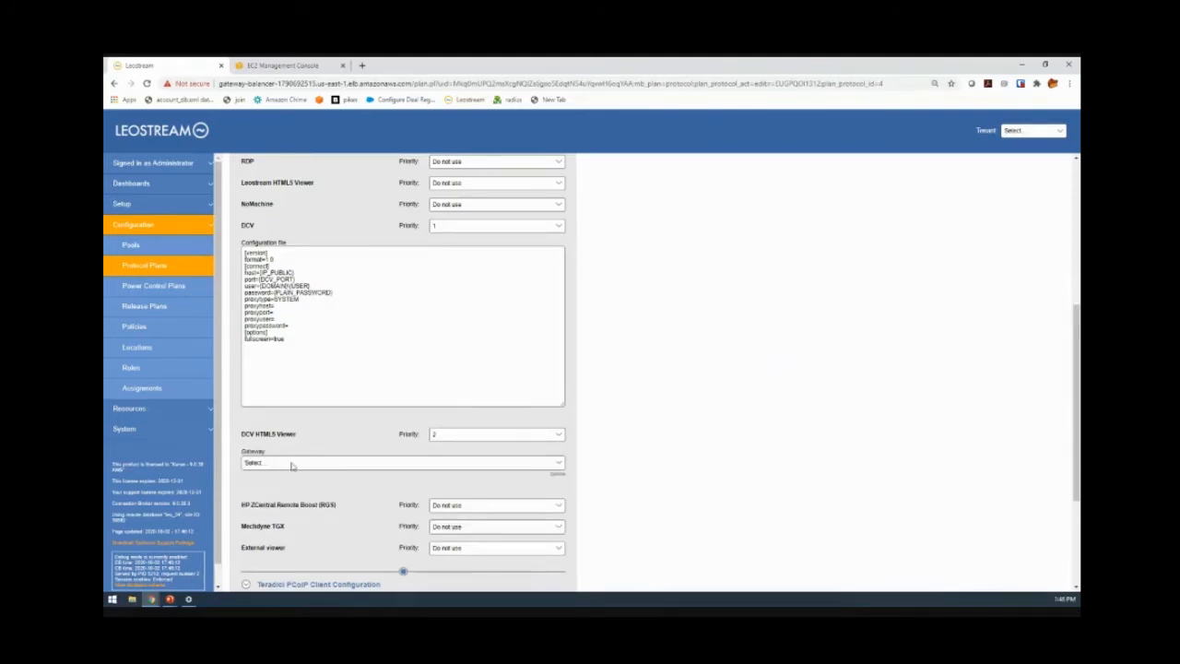
pyautogui.click(449, 438)
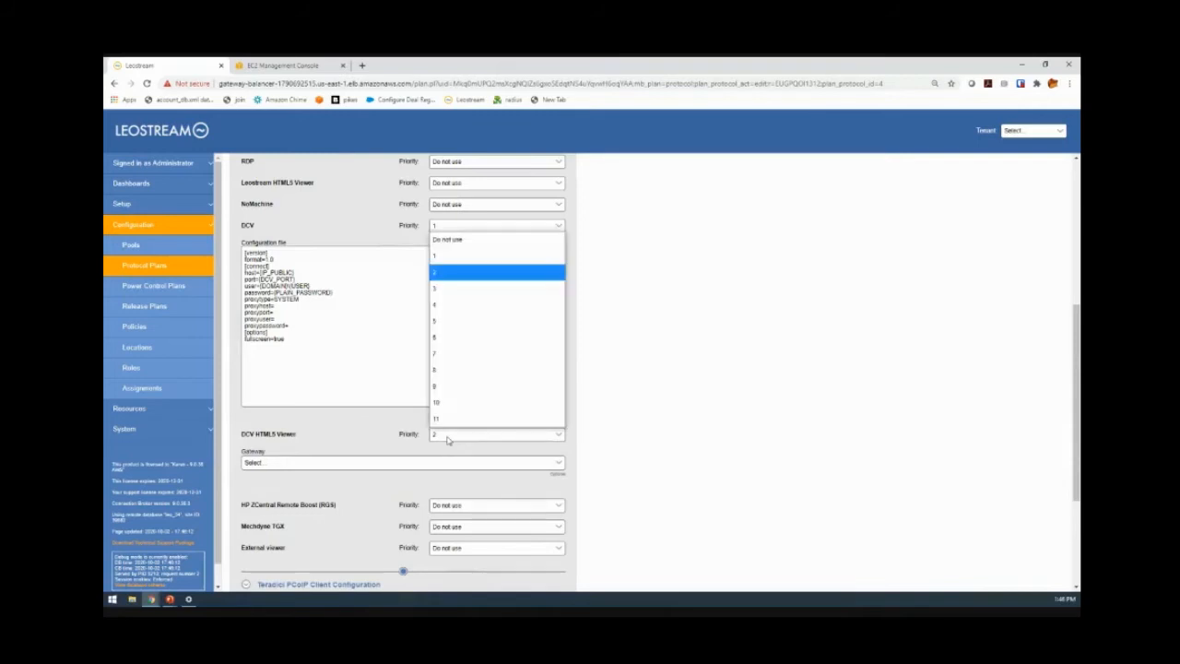
pyautogui.click(452, 239)
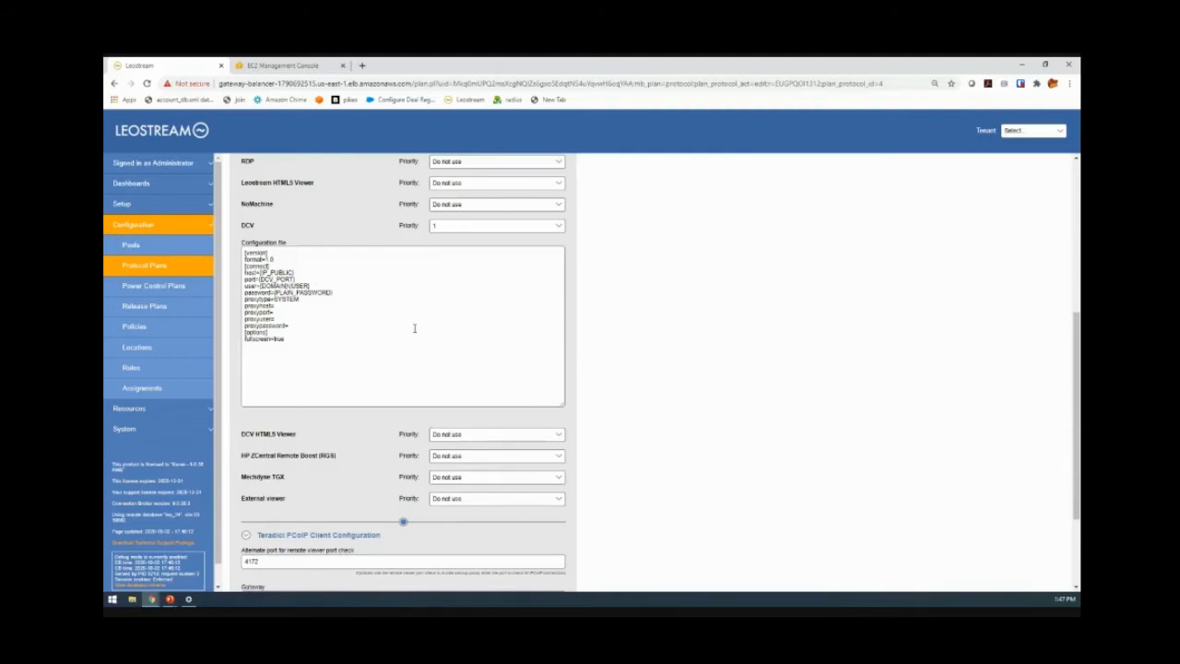
pyautogui.click(444, 436)
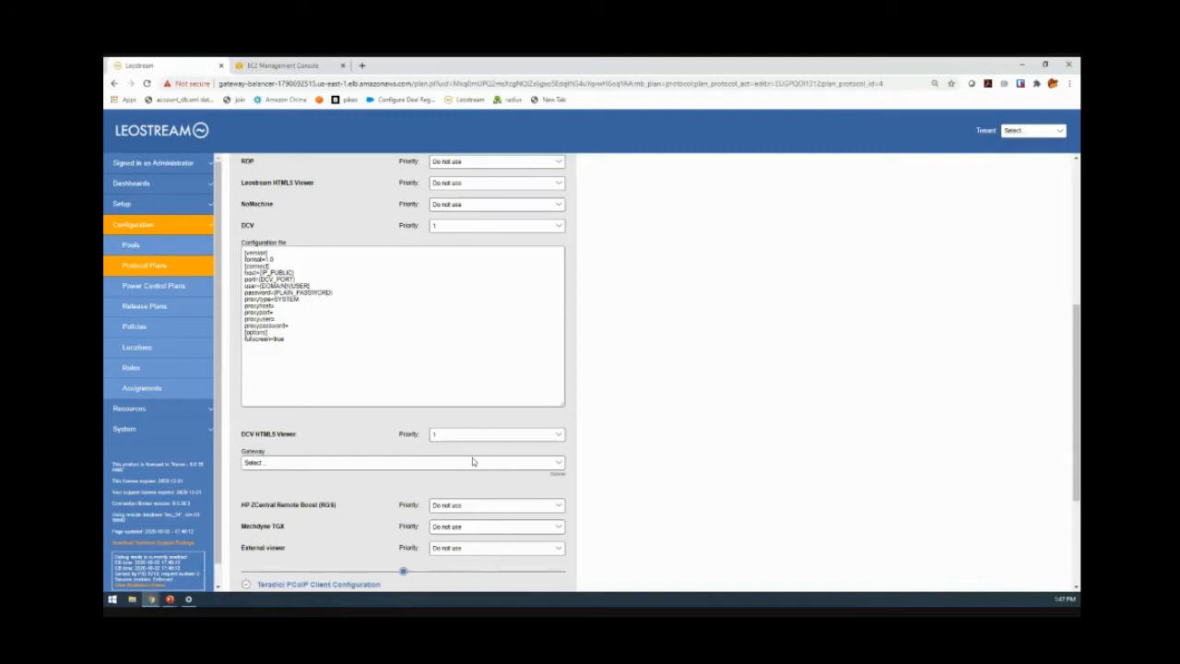
pyautogui.click(456, 435)
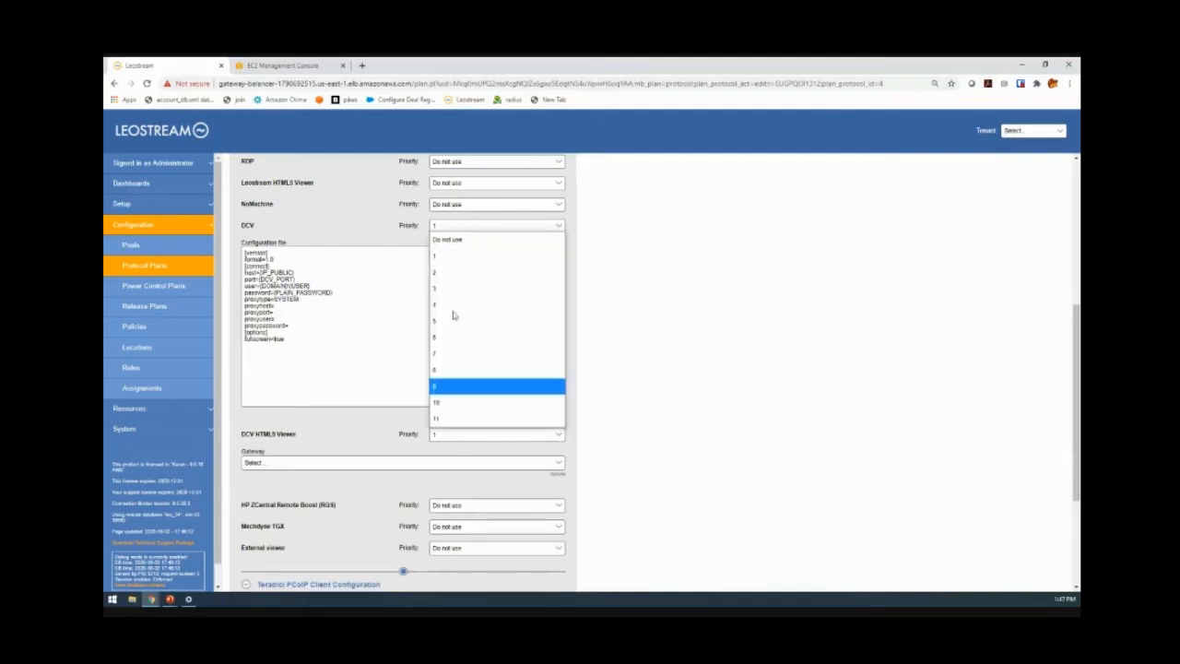
pyautogui.click(449, 239)
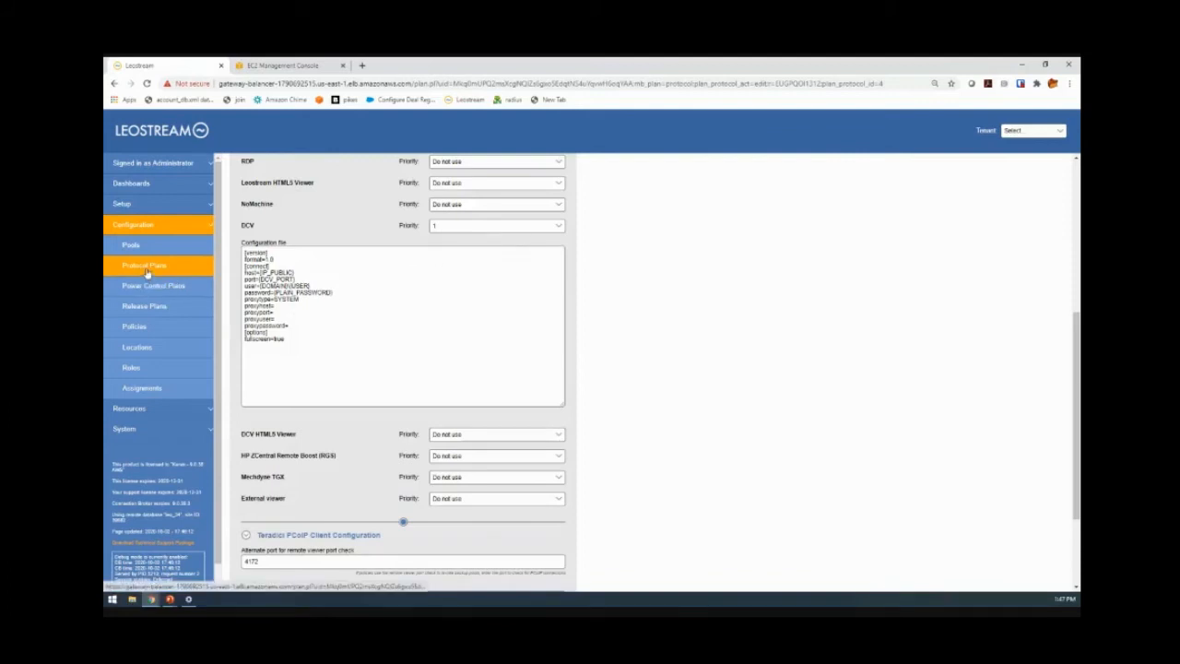
# Step: Open the NoMachine and DCV via Gateway policy and examine the pools and protocol plans it assigns
pyautogui.click(145, 326)
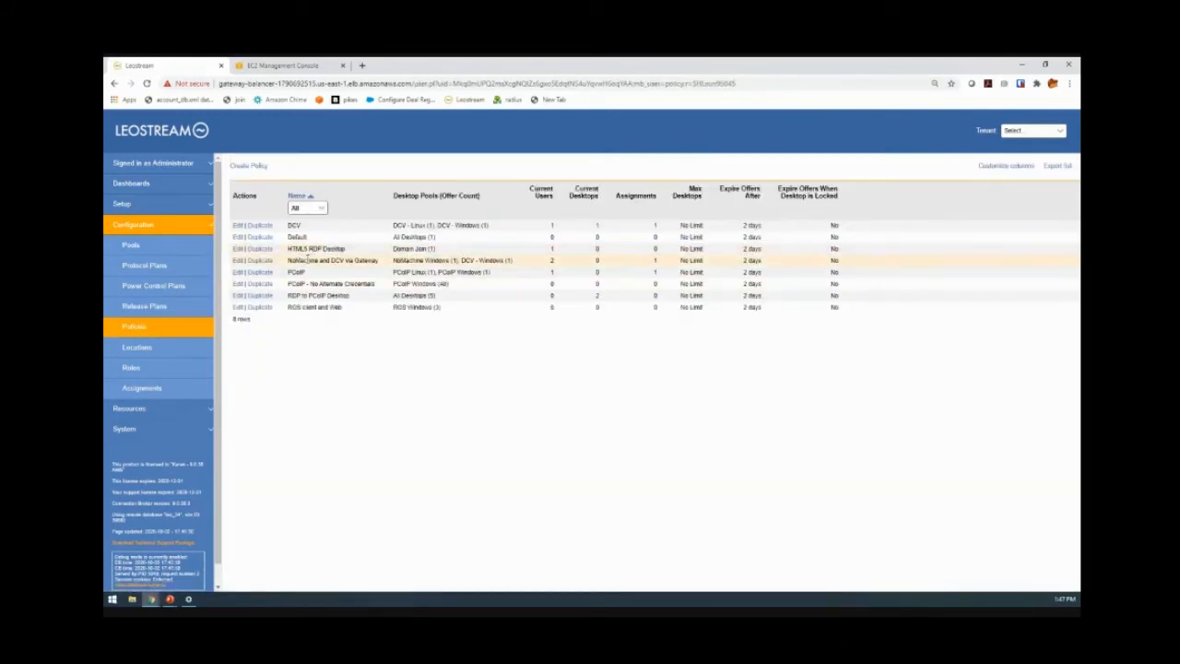
pyautogui.click(238, 261)
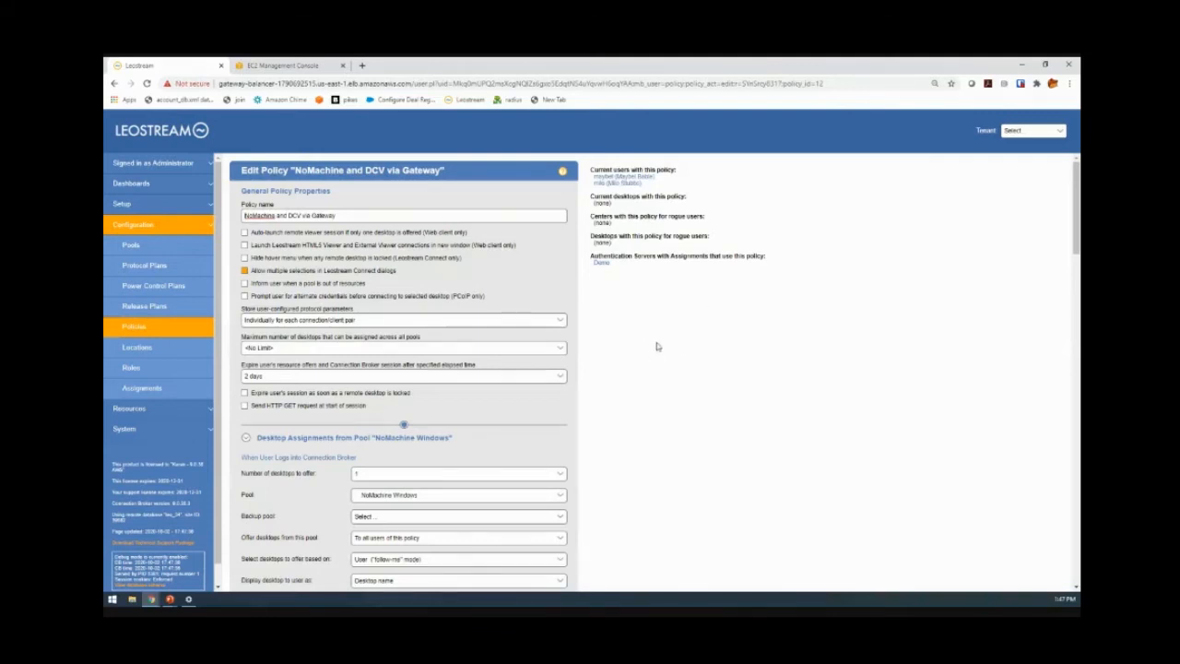
pyautogui.scroll(-5, 658, 347)
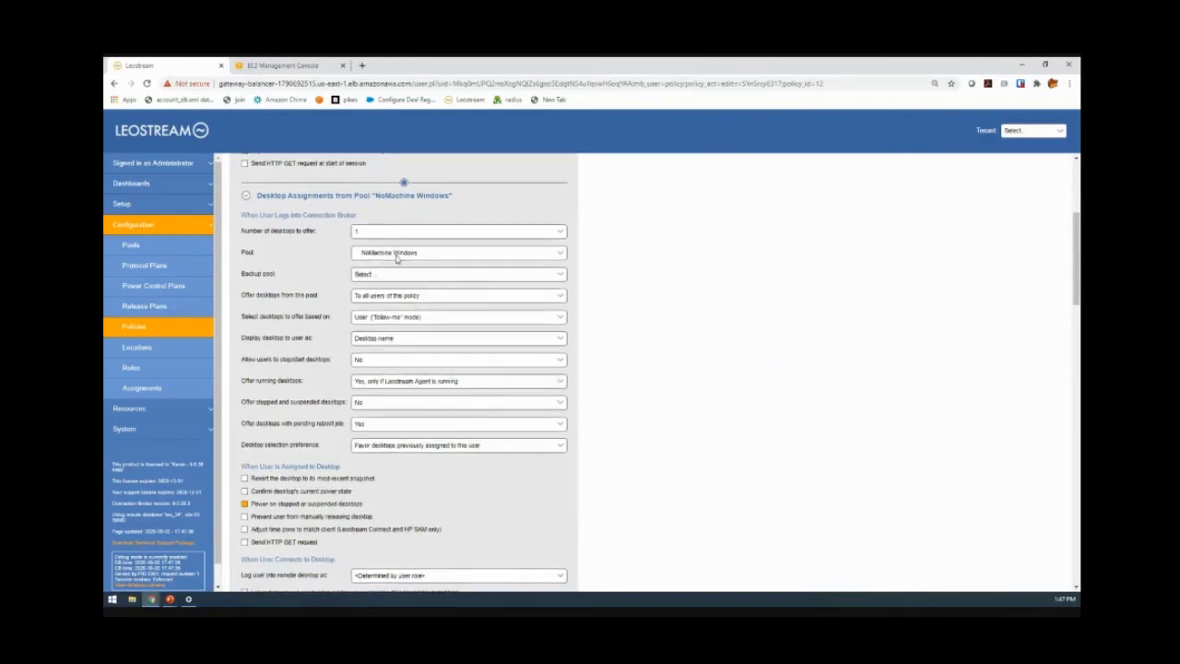
pyautogui.scroll(-5, 399, 276)
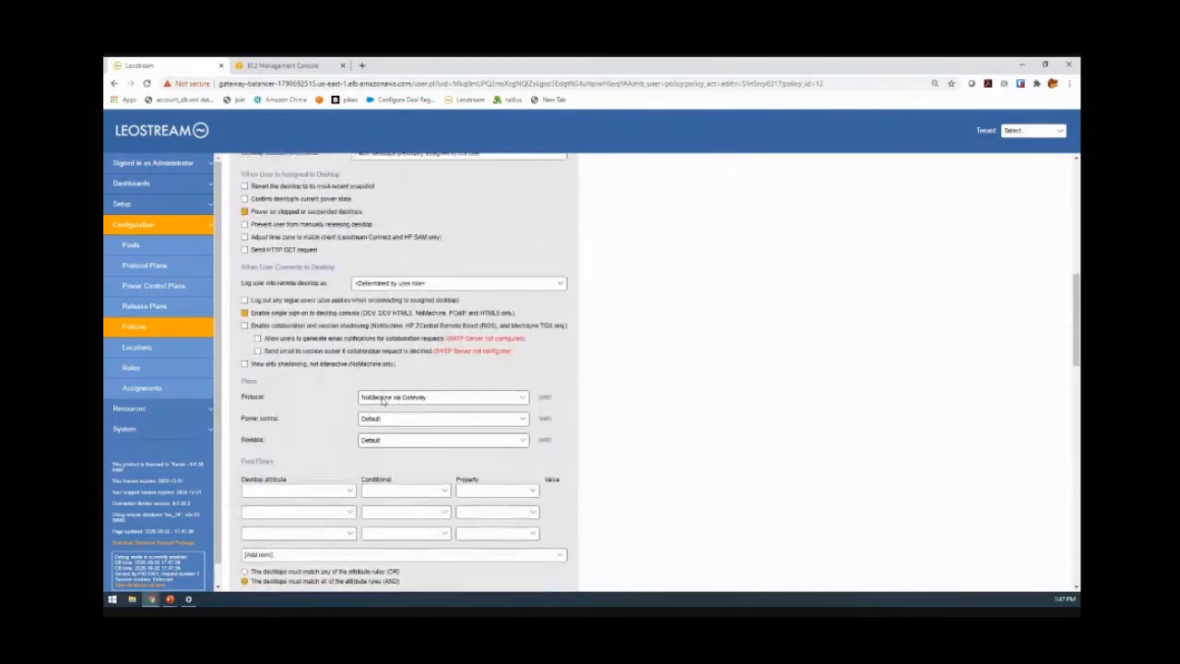
pyautogui.scroll(-5, 448, 418)
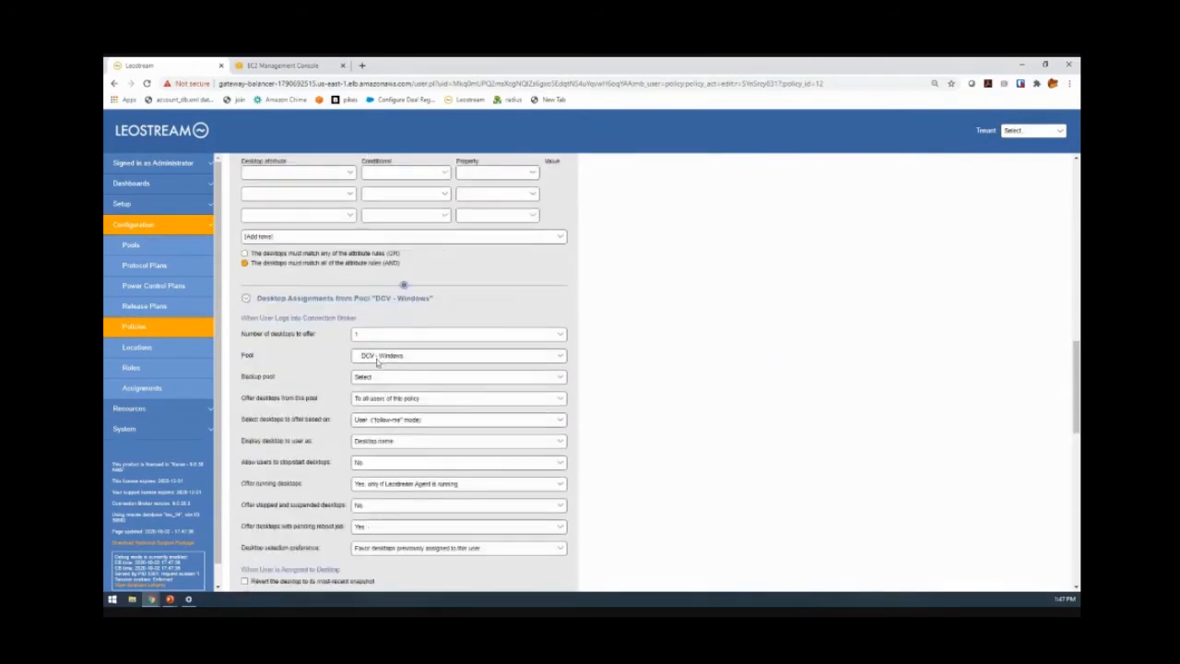
pyautogui.scroll(-5, 415, 355)
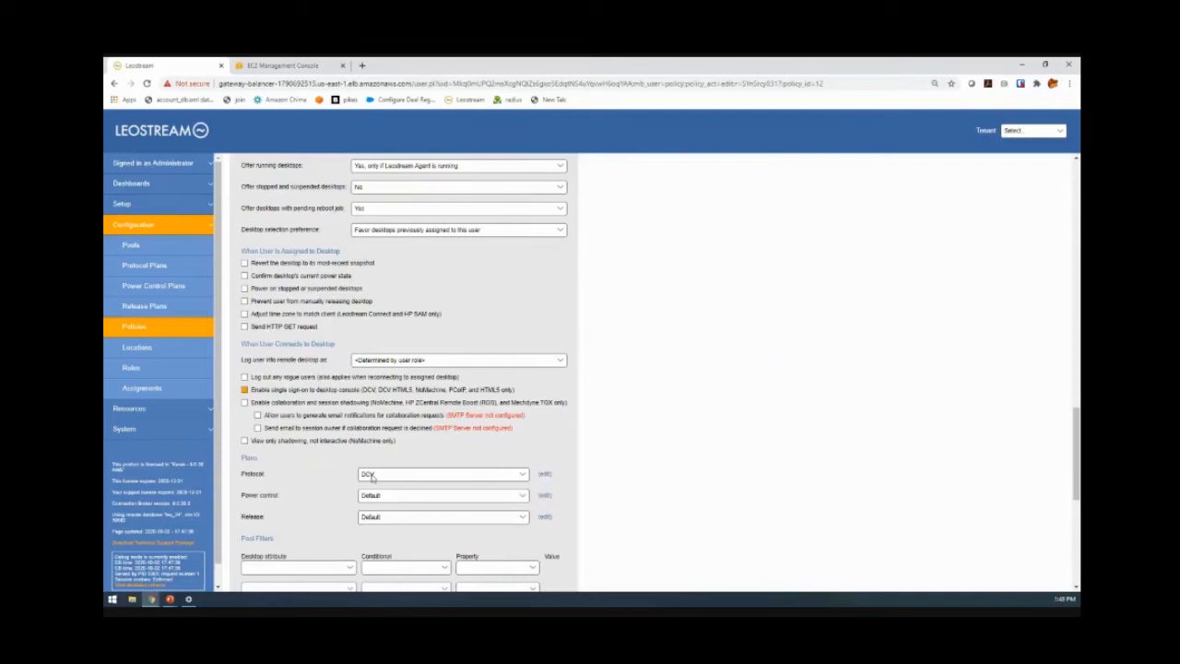
pyautogui.scroll(-2, 412, 474)
pyautogui.scroll(-3, 412, 473)
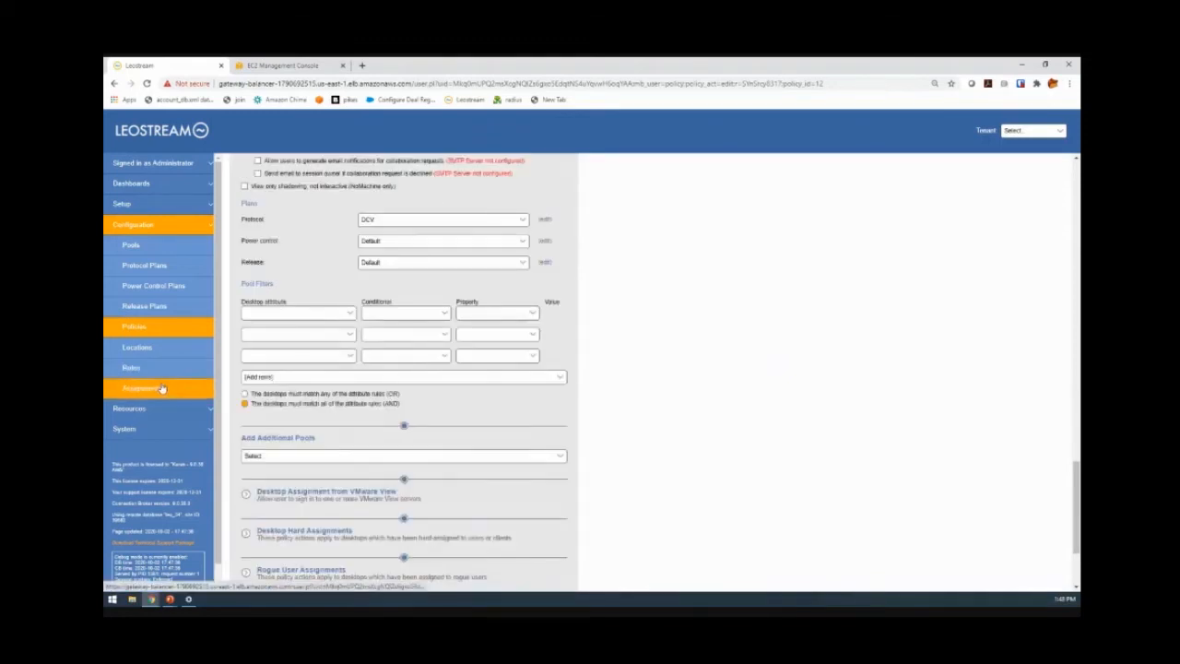
# Step: Review the role and policy assignment rules for the Demo authentication server, and open the list of users
pyautogui.click(162, 389)
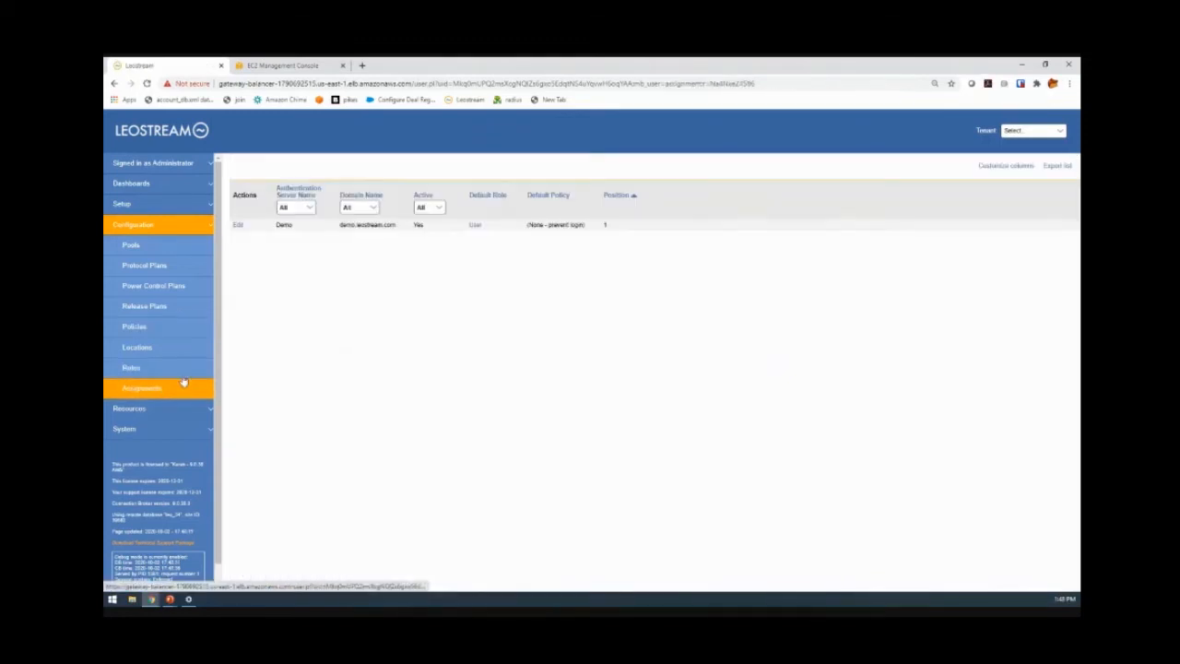
pyautogui.click(238, 225)
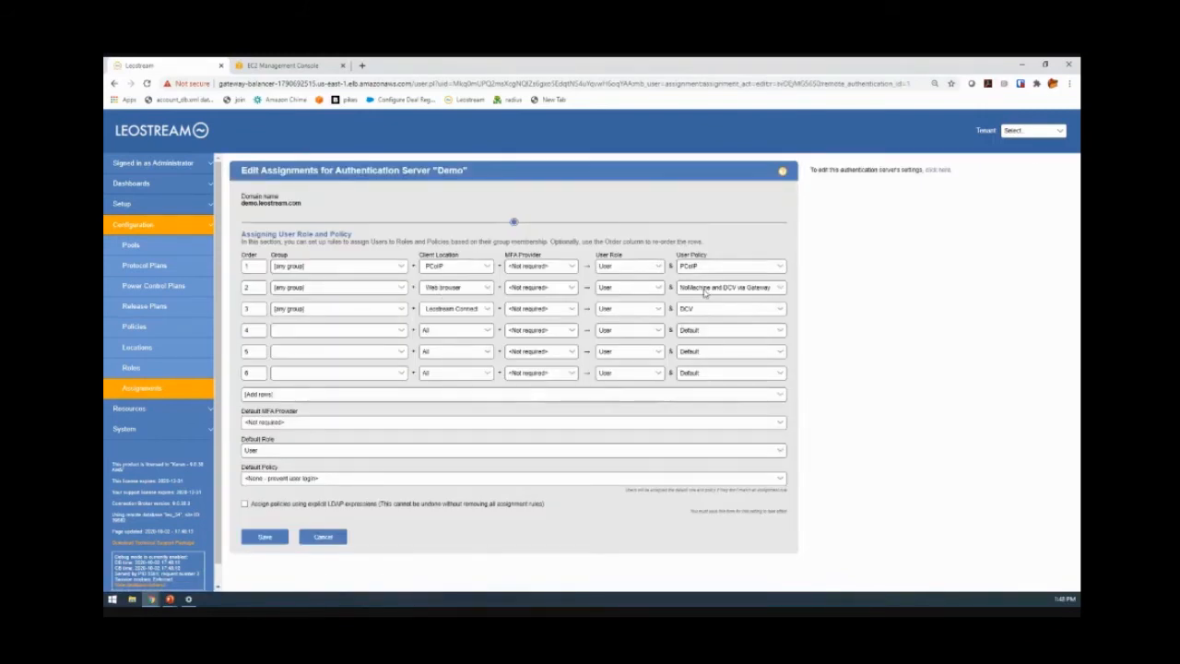
pyautogui.click(123, 415)
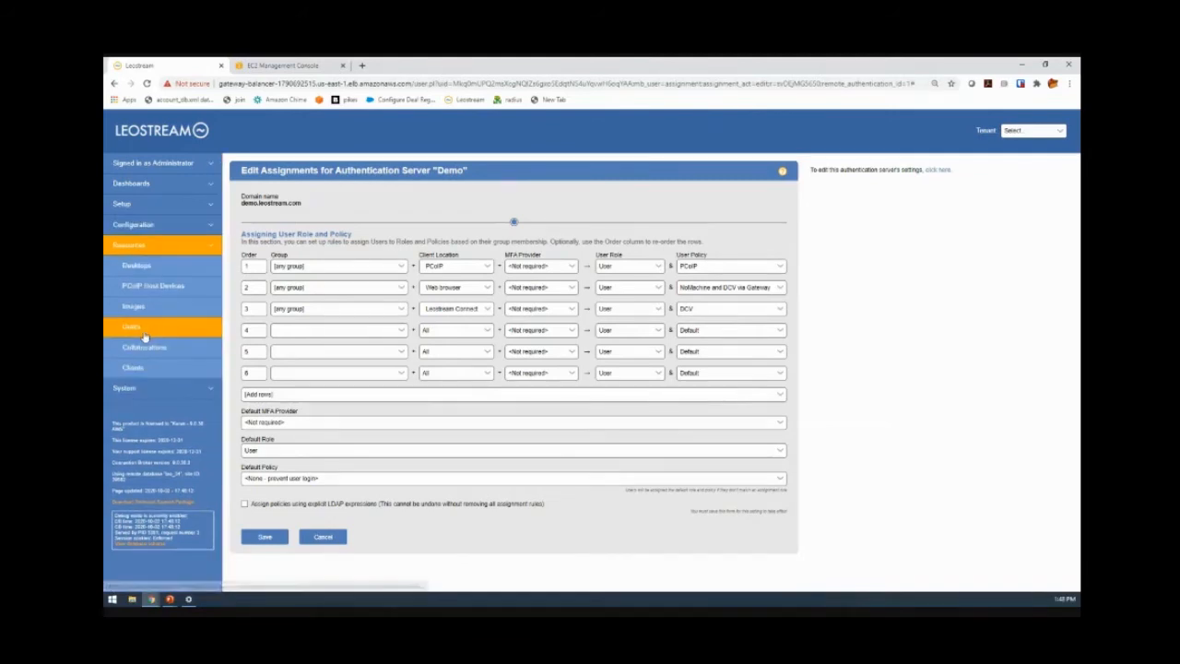
pyautogui.click(131, 327)
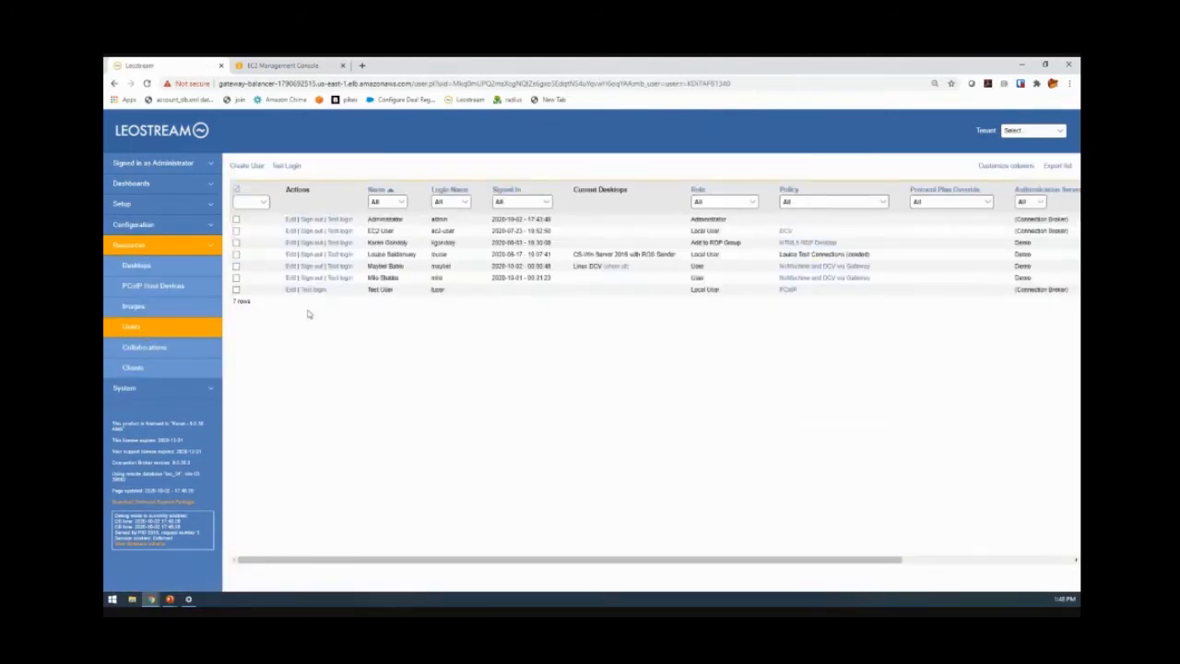
# Step: Run a test login for the web-browser user with the Linux DCV desktop and examine the policy, pools and desktops in the results
pyautogui.click(343, 266)
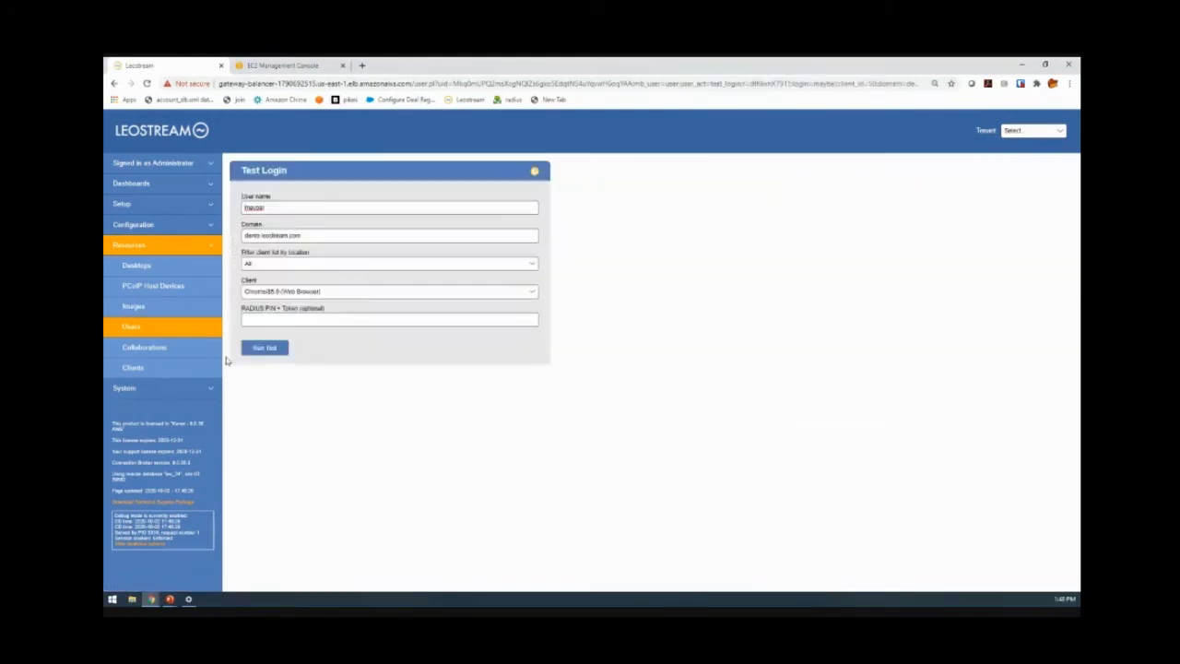
pyautogui.click(265, 348)
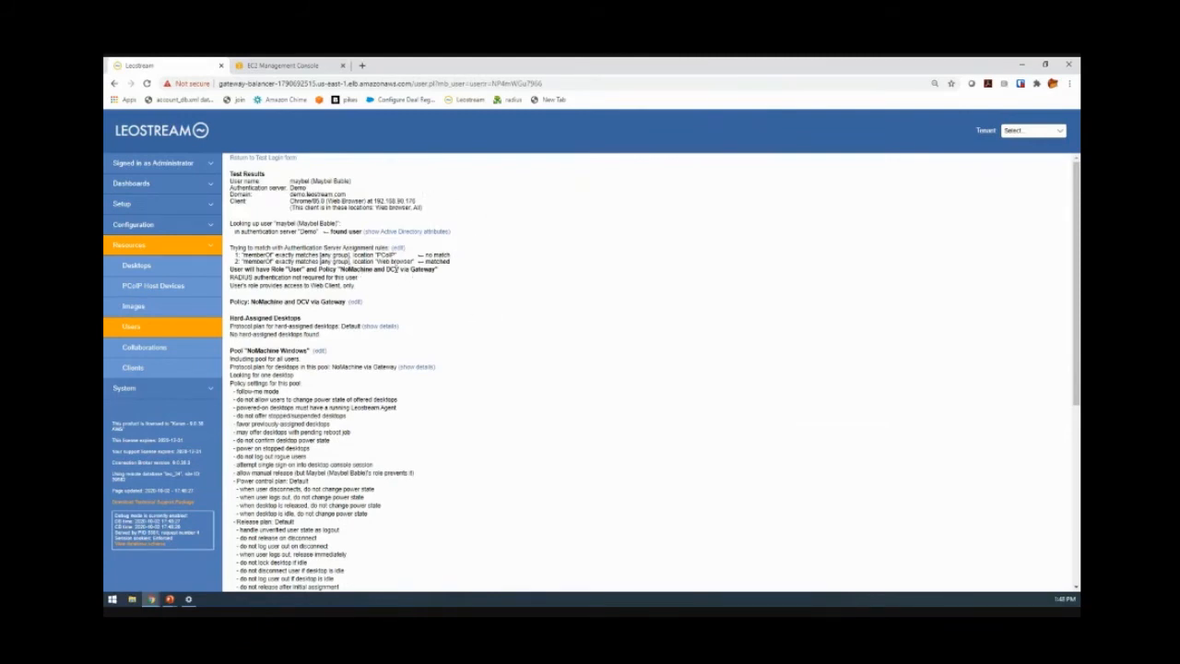
pyautogui.scroll(-3, 392, 222)
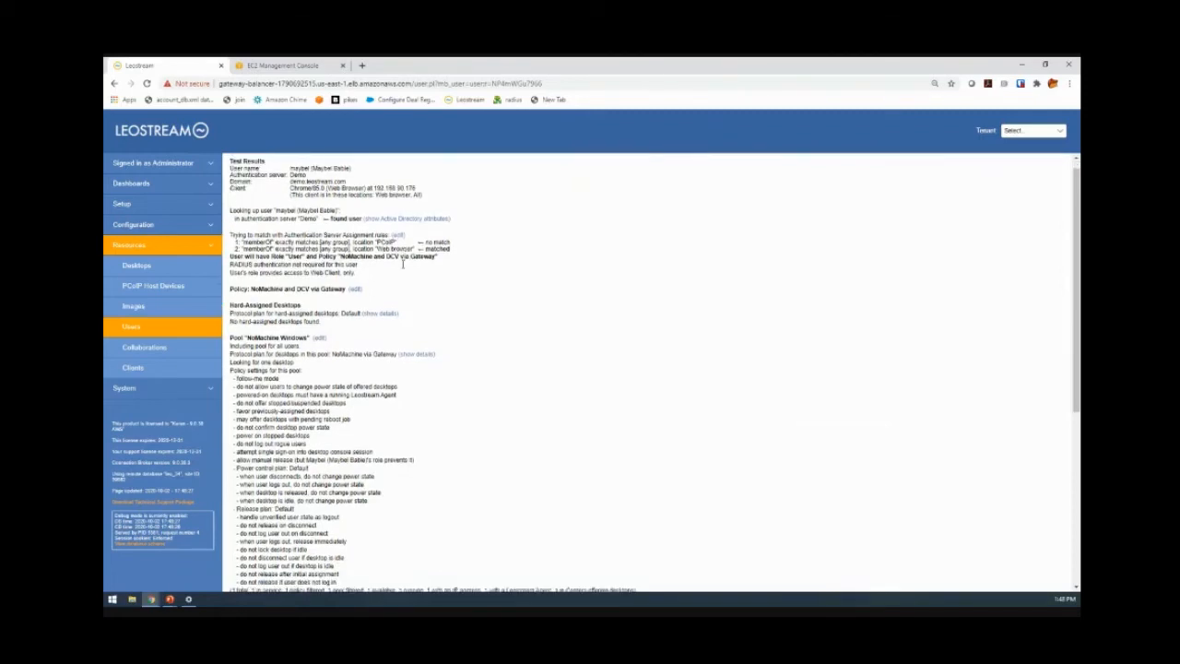
pyautogui.scroll(-2, 440, 304)
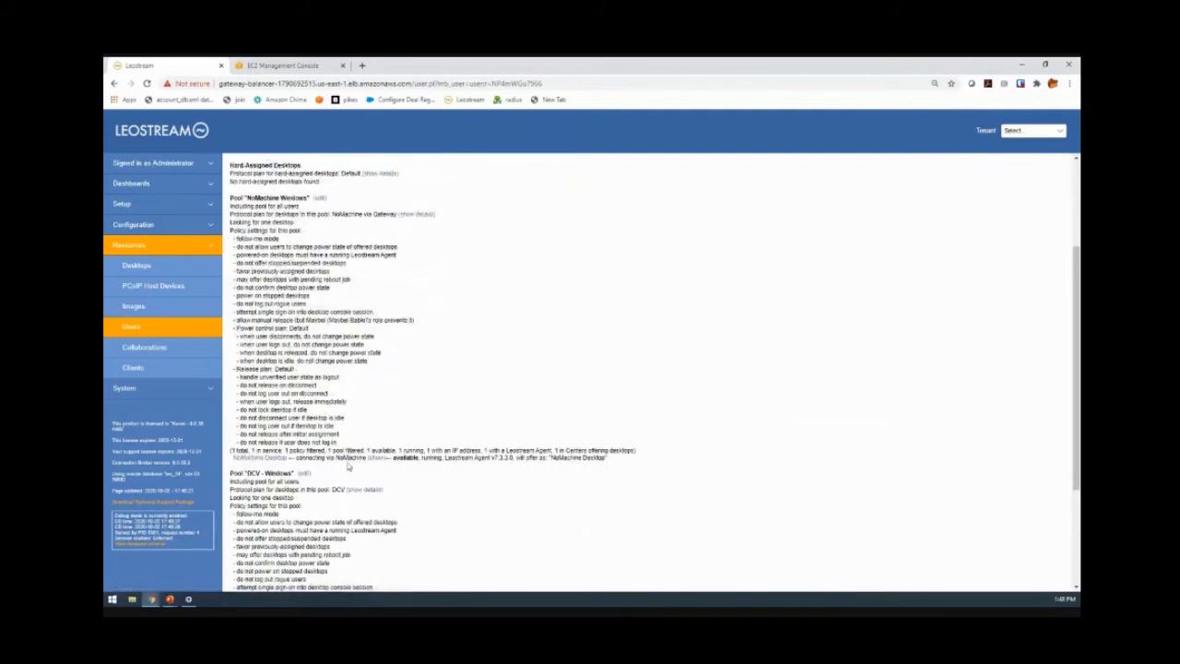
pyautogui.scroll(-2, 350, 396)
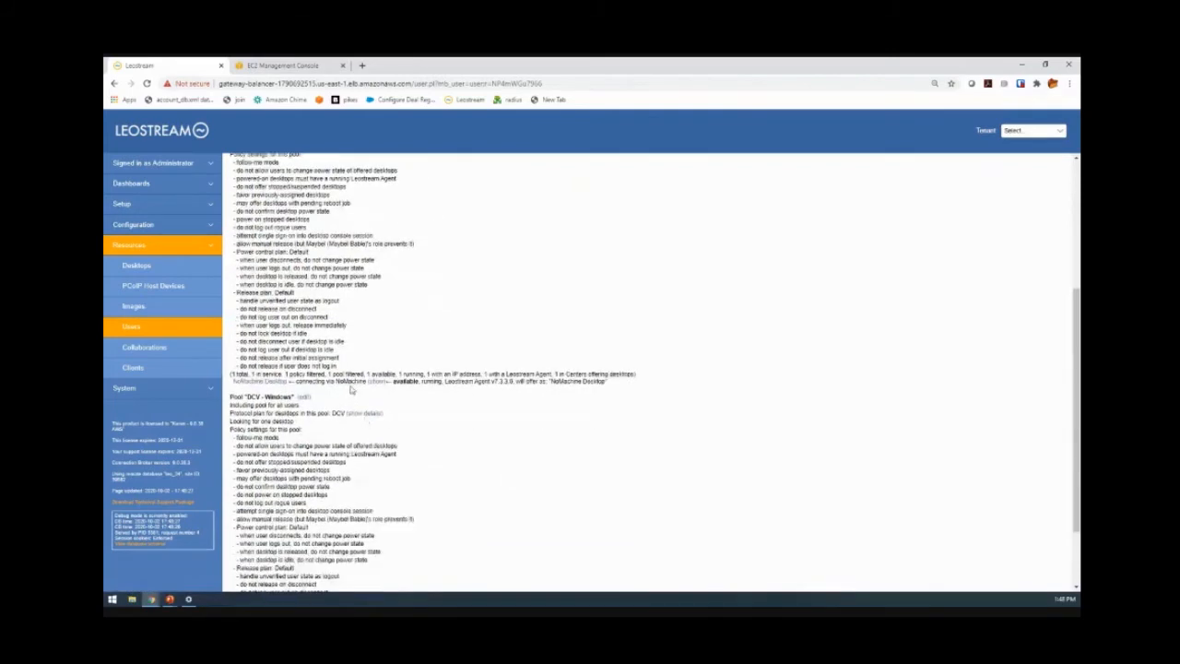
pyautogui.scroll(-4, 350, 397)
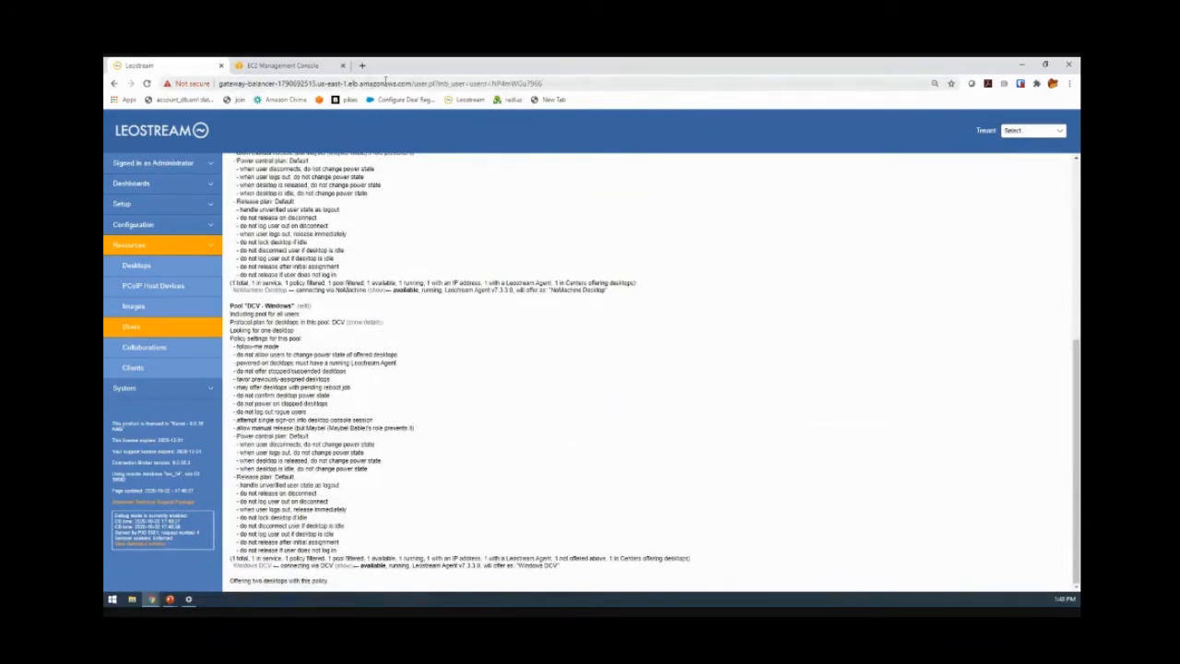
# Step: Open the gateway load balancer's base address in a new browser tab to reach the Leostream sign-in page
pyautogui.moveTo(433, 83); pyautogui.dragTo(220, 83)
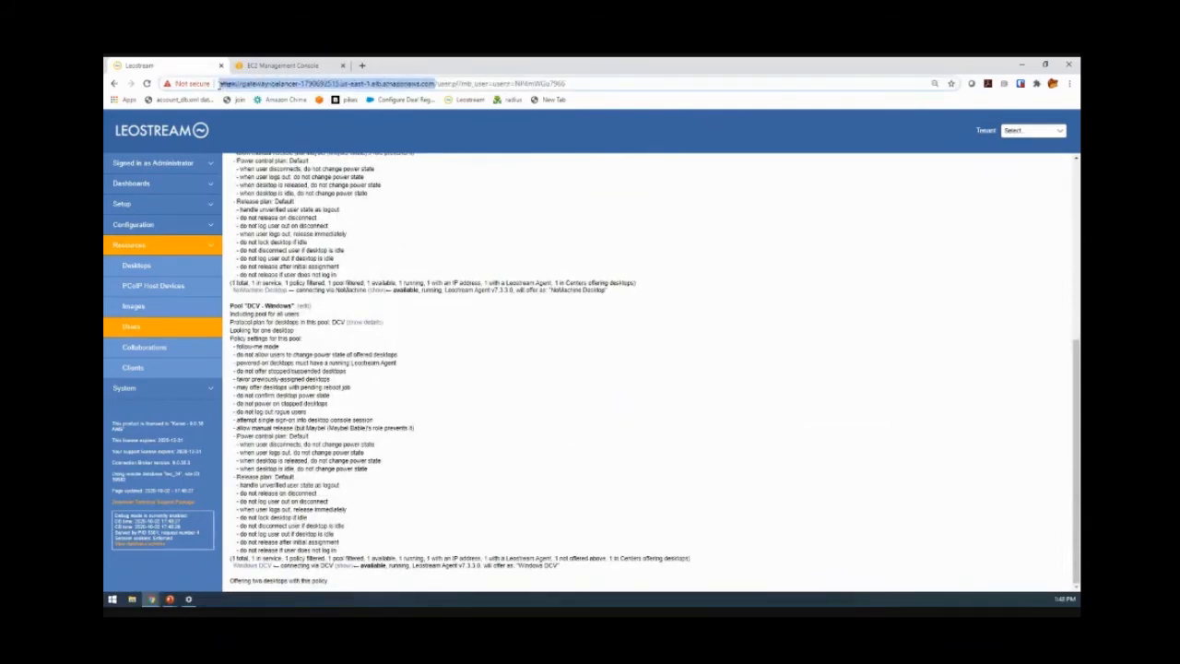
pyautogui.click(361, 66)
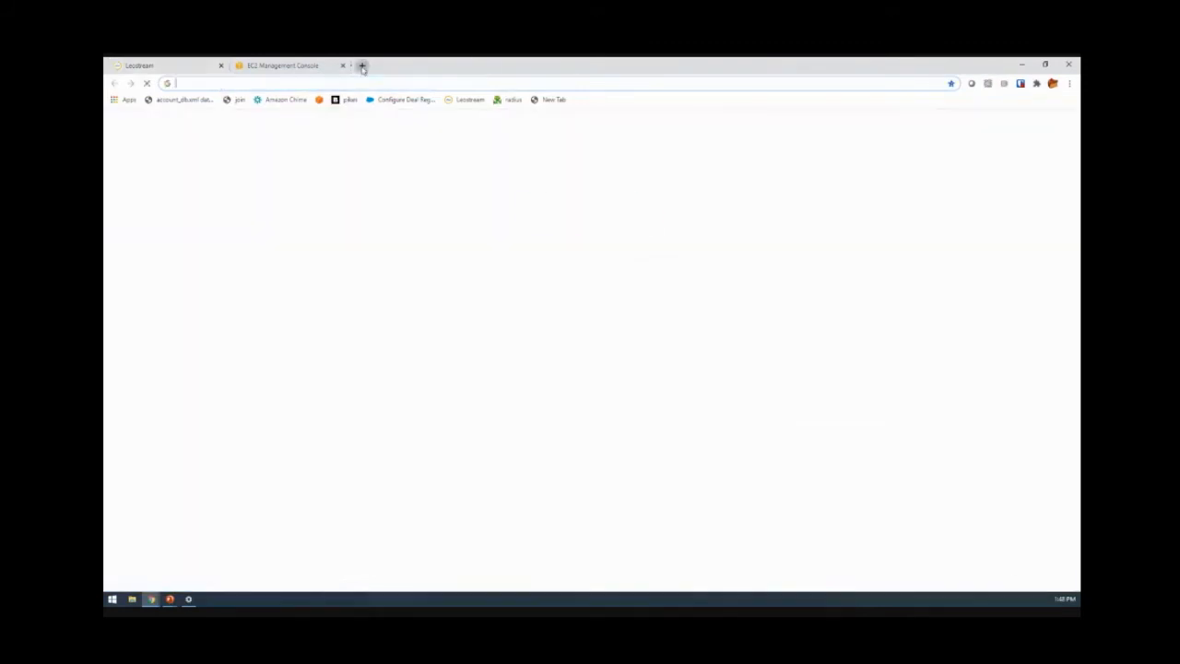
pyautogui.write('gateway-balancer-1790632515.us-east-1.elb.amazonaws.com')
pyautogui.press('Return')
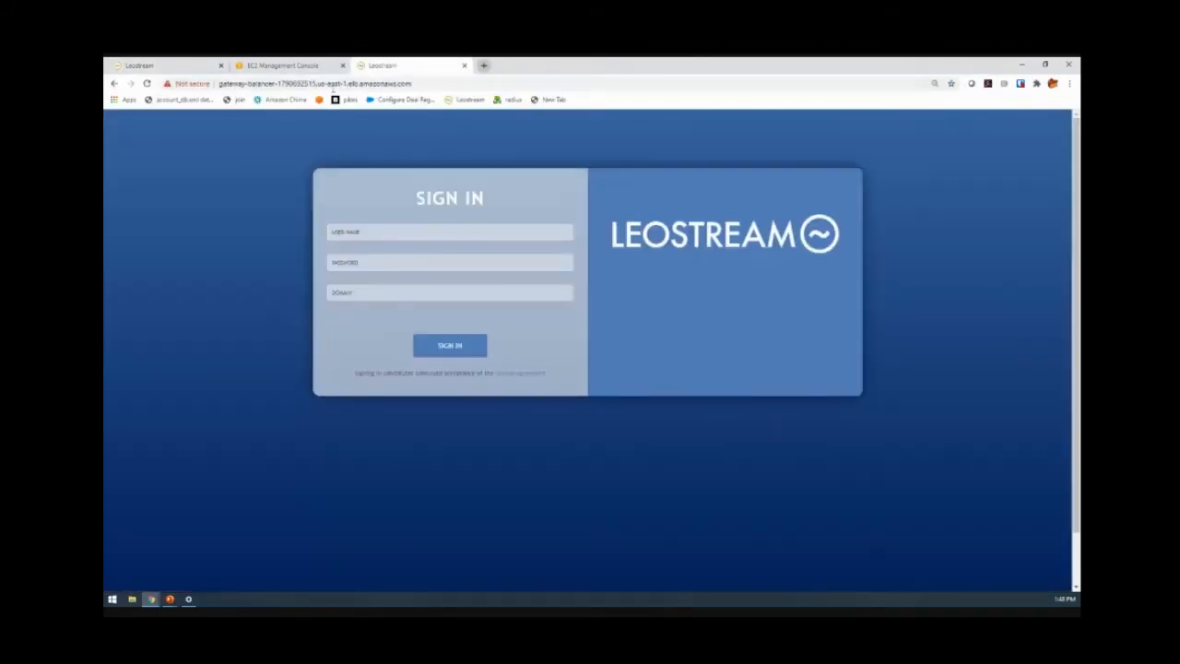
# Step: Sign in to Leostream as the tested user with the login name and account password
pyautogui.click(384, 238)
pyautogui.write('mauki')
pyautogui.press('Tab')
pyautogui.write('••••')
pyautogui.press('Return')
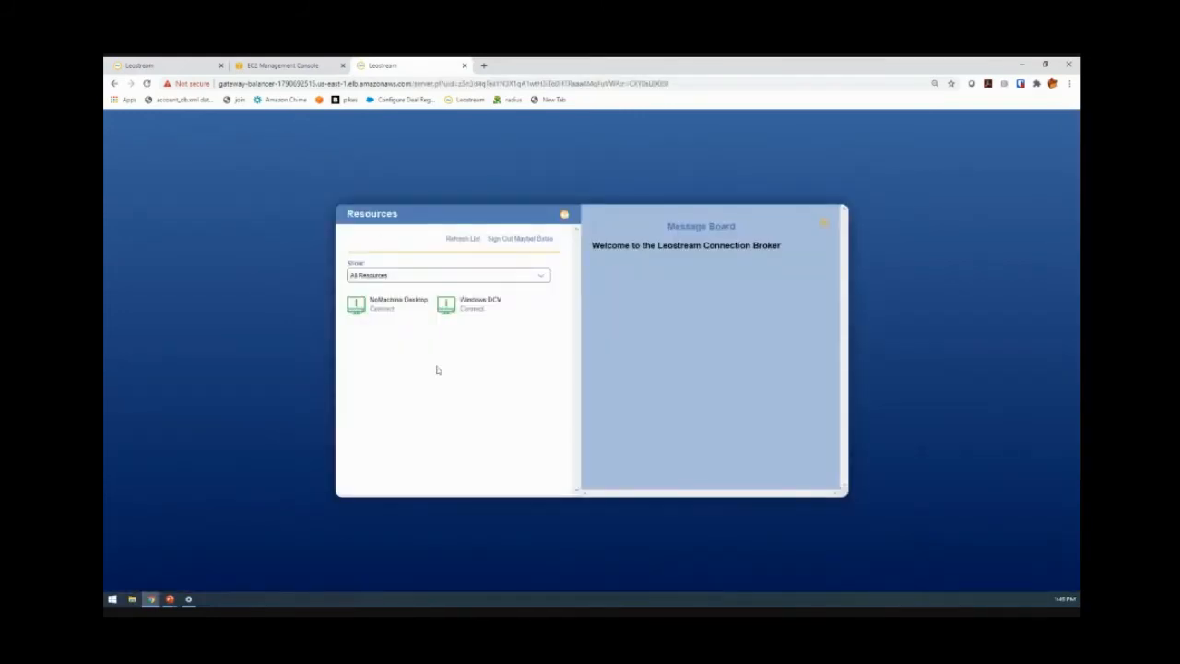
# Step: Connect to the NoMachine Desktop resource and accept the host's certificate fingerprint
pyautogui.click(383, 309)
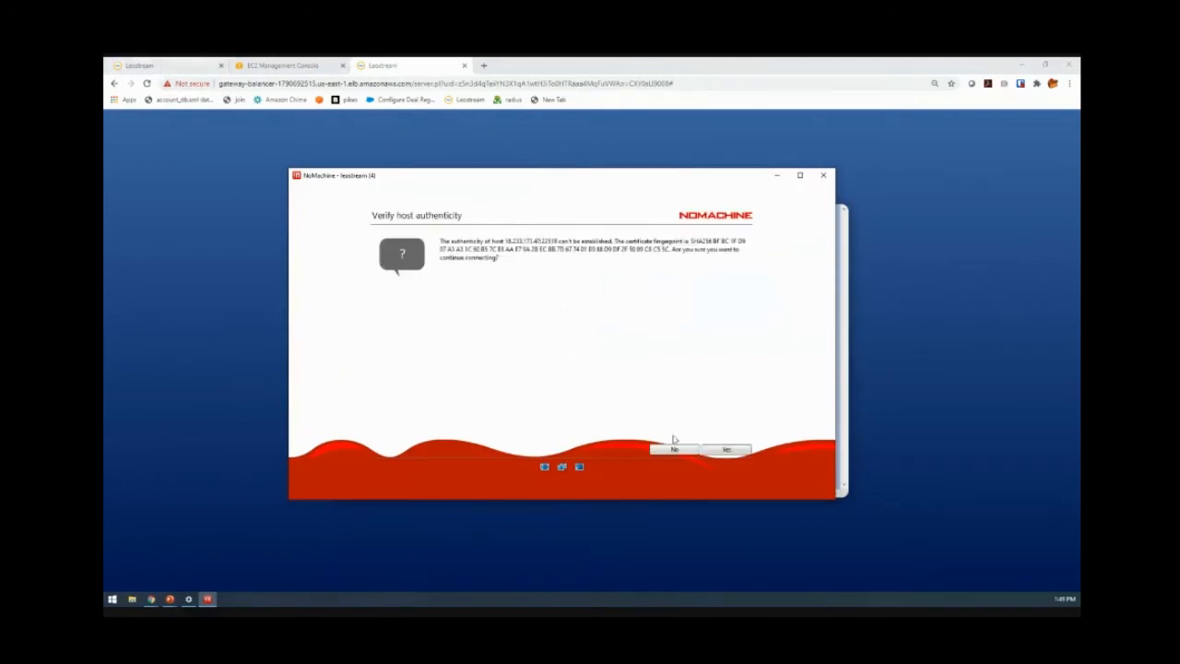
pyautogui.click(725, 449)
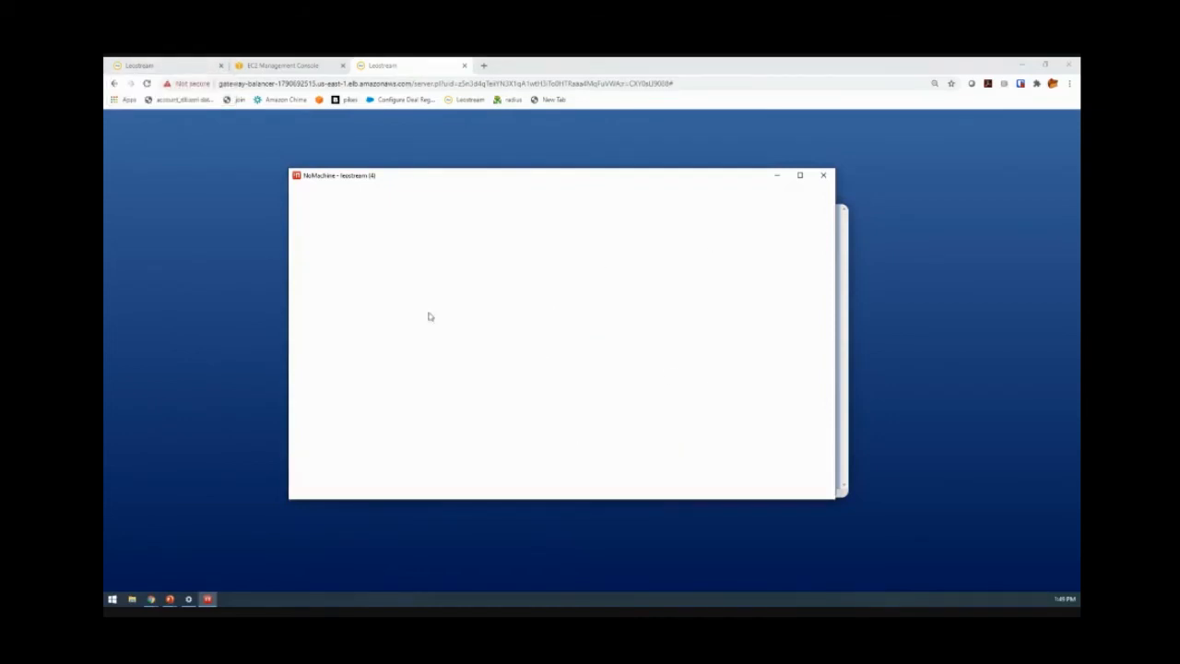
# Step: Open the Connection Broker's system log and examine the Gateway forwarding rule and port for the NoMachine Desktop connection
pyautogui.click(136, 65)
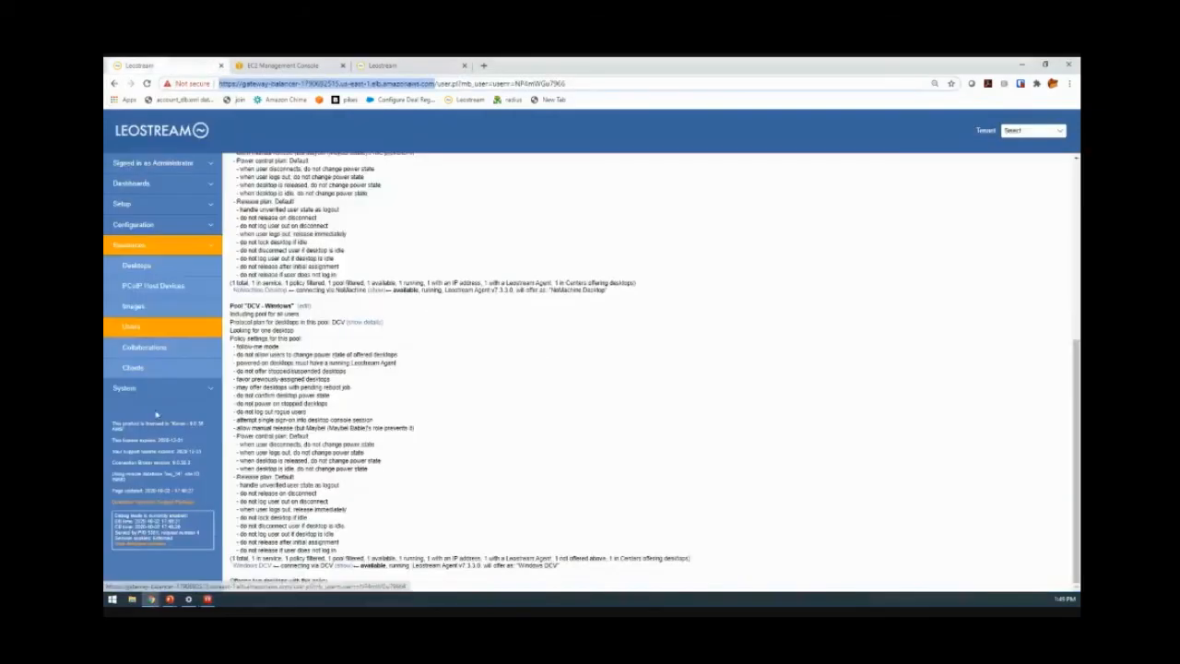
pyautogui.click(125, 388)
pyautogui.click(130, 305)
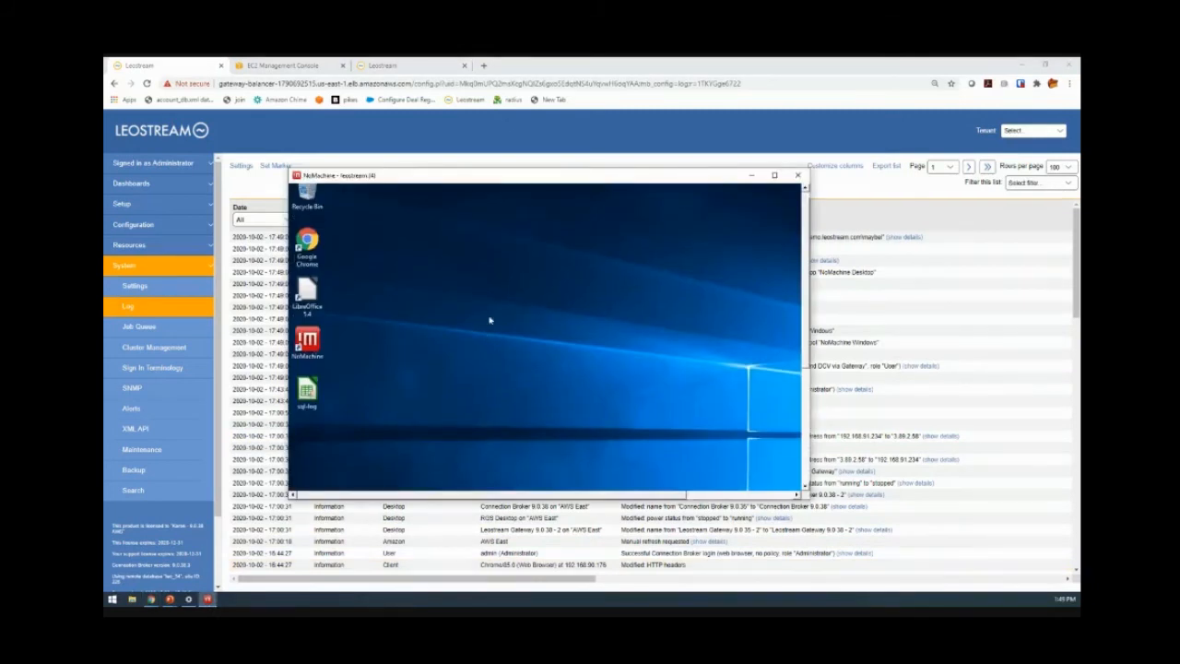
pyautogui.click(752, 176)
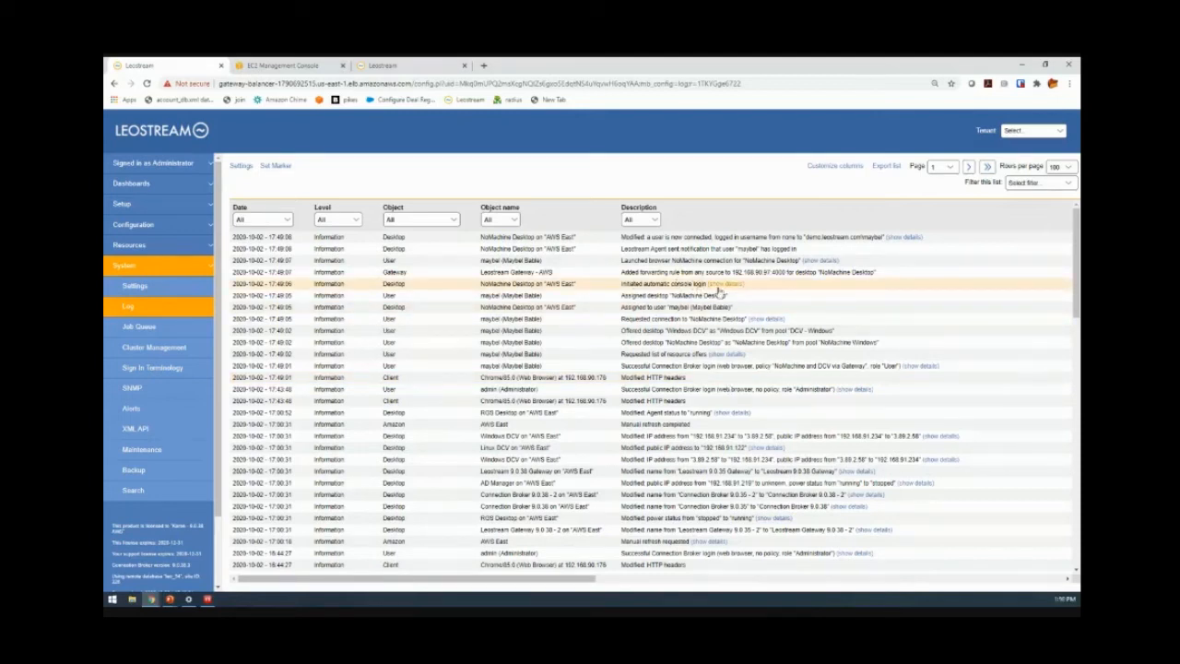
pyautogui.click(208, 599)
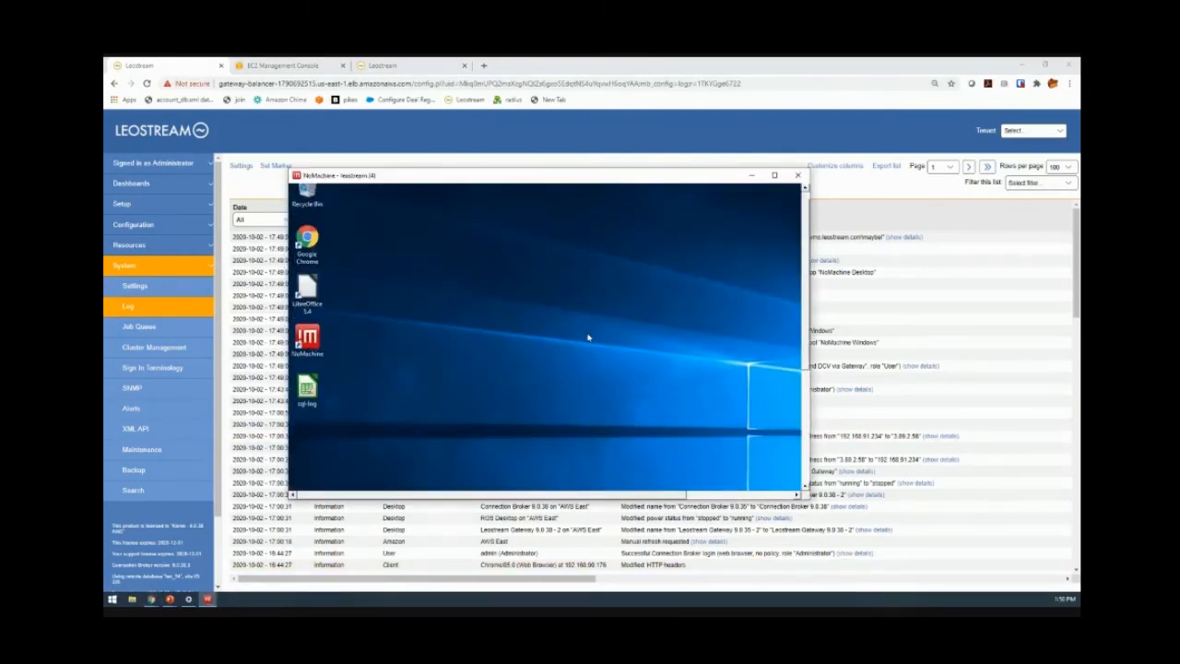
pyautogui.click(754, 176)
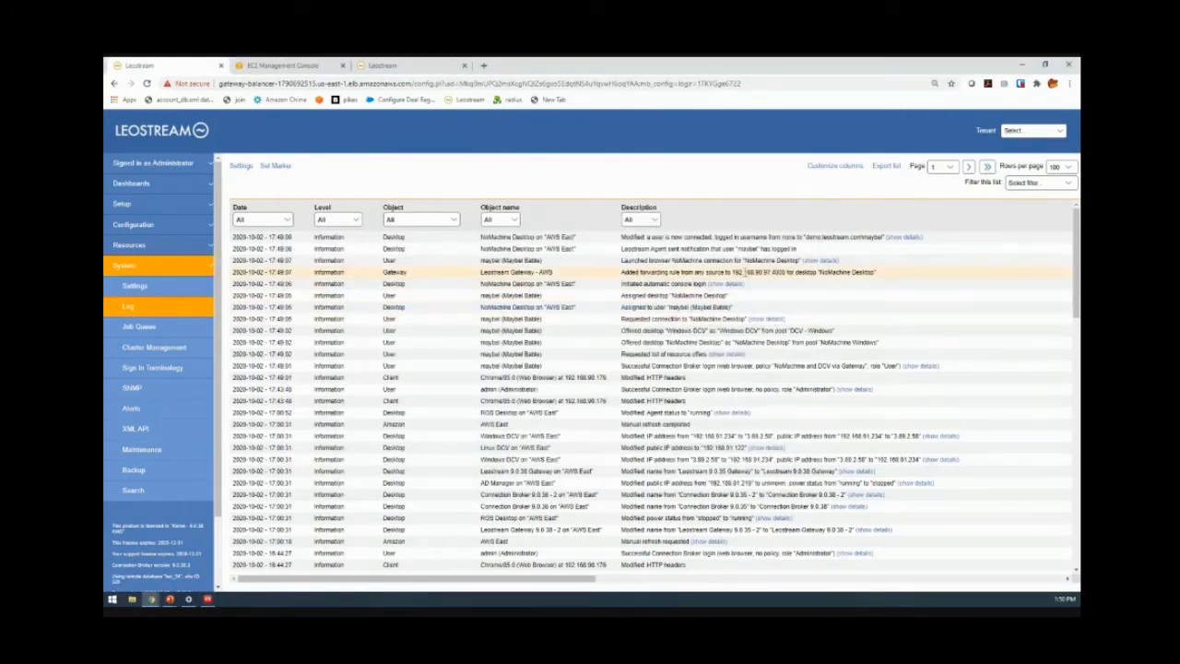
pyautogui.doubleClick(780, 272)
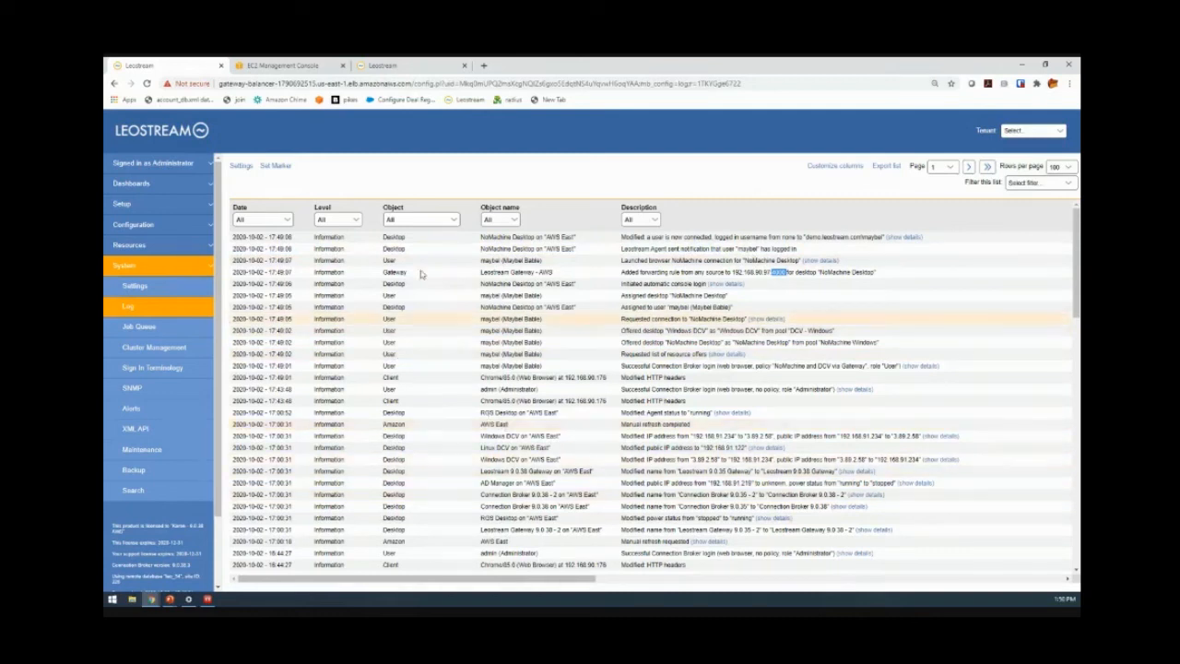
# Step: Launch the Windows DCV desktop from the user's resource list, and disconnect its DCV session
pyautogui.click(389, 68)
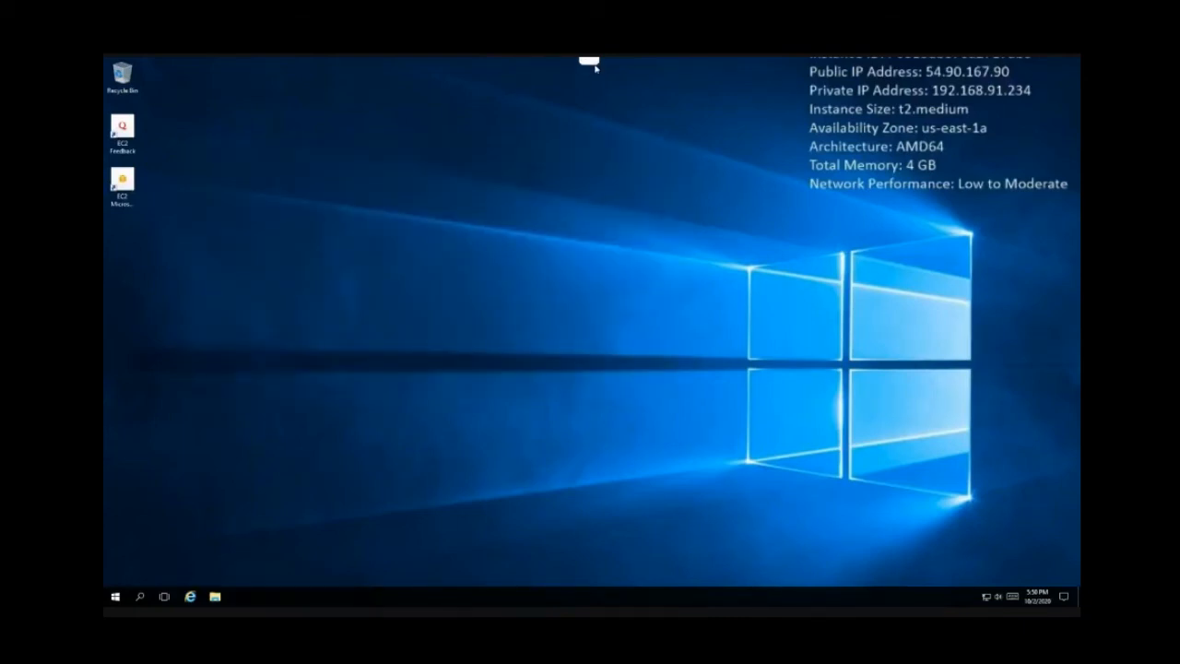
pyautogui.moveTo(587, 60)
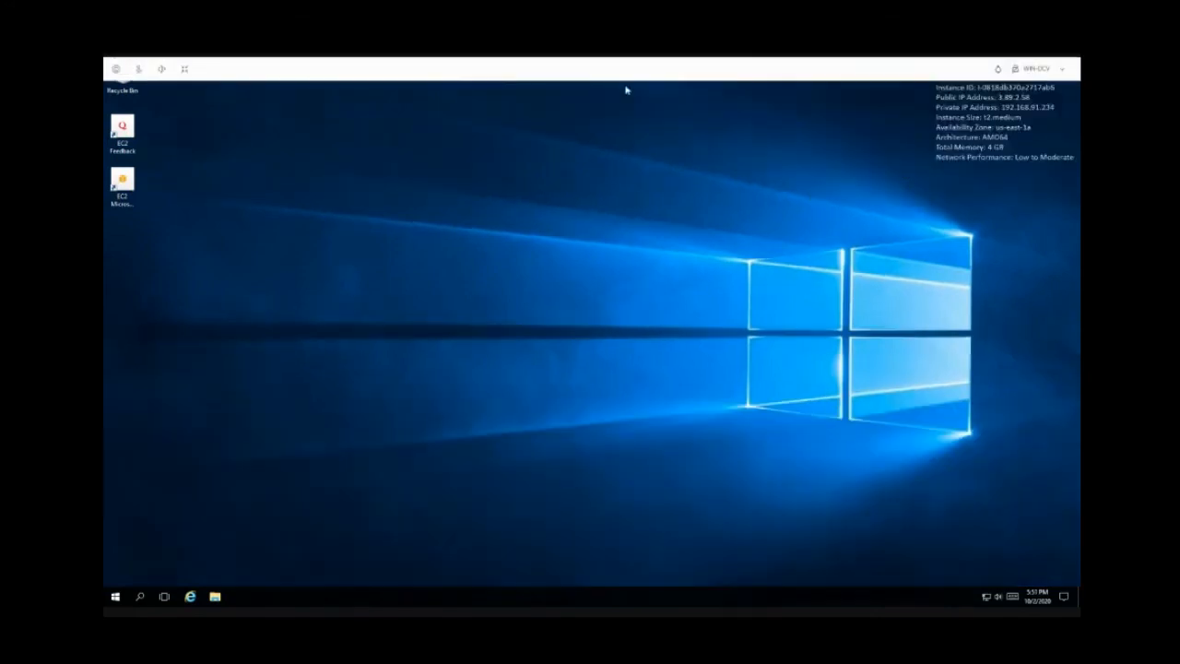
pyautogui.click(1049, 69)
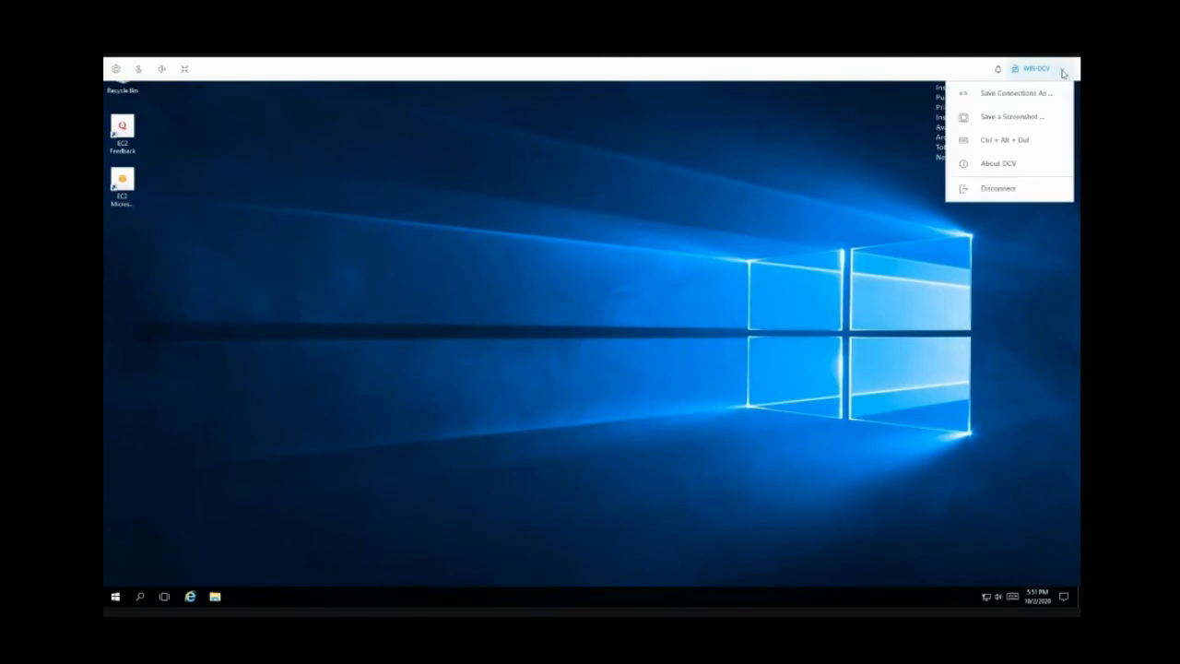
pyautogui.click(998, 189)
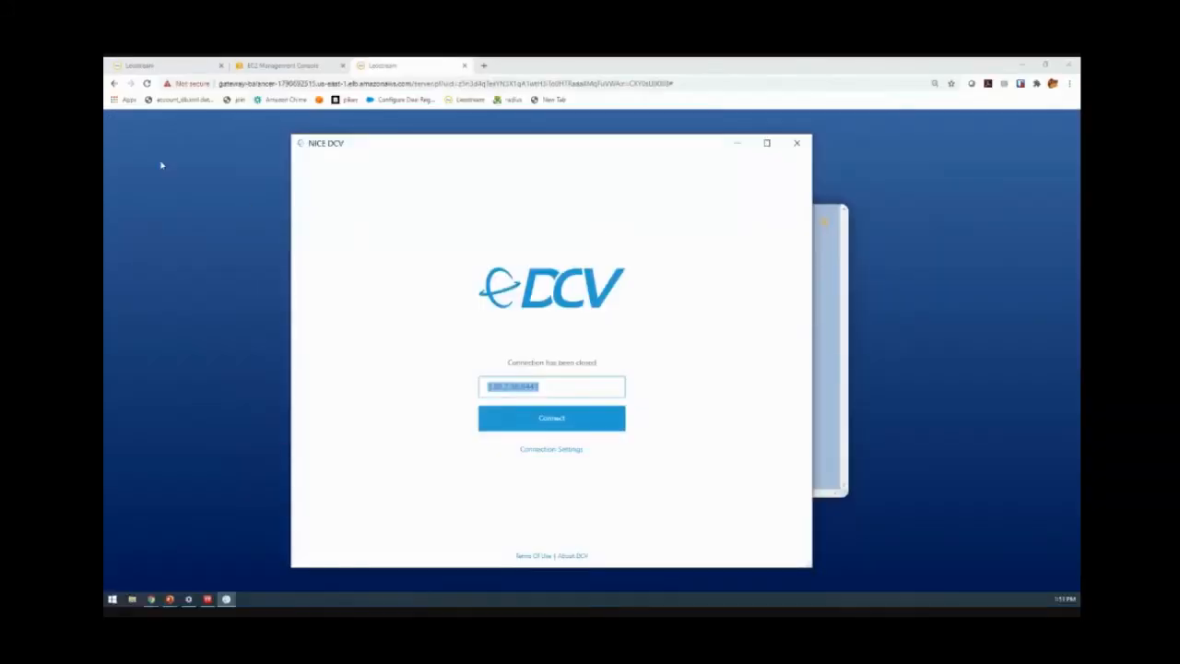
# Step: Reload the Connection Broker's system log and examine the entries for the Windows DCV connection
pyautogui.click(237, 138)
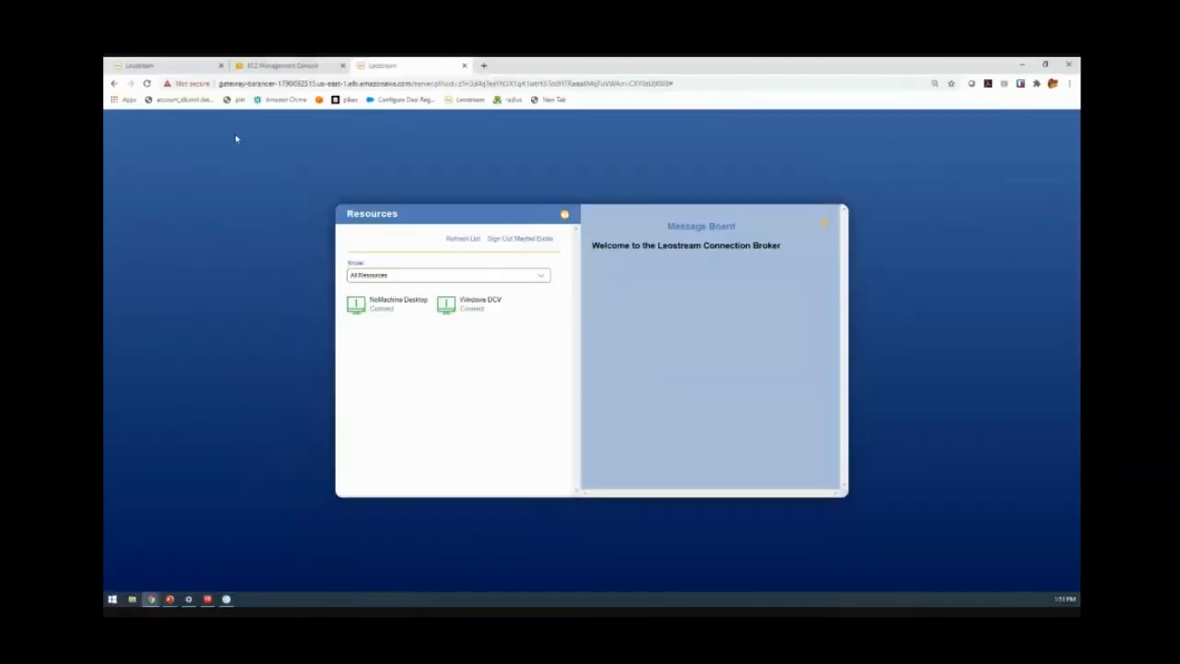
pyautogui.click(151, 68)
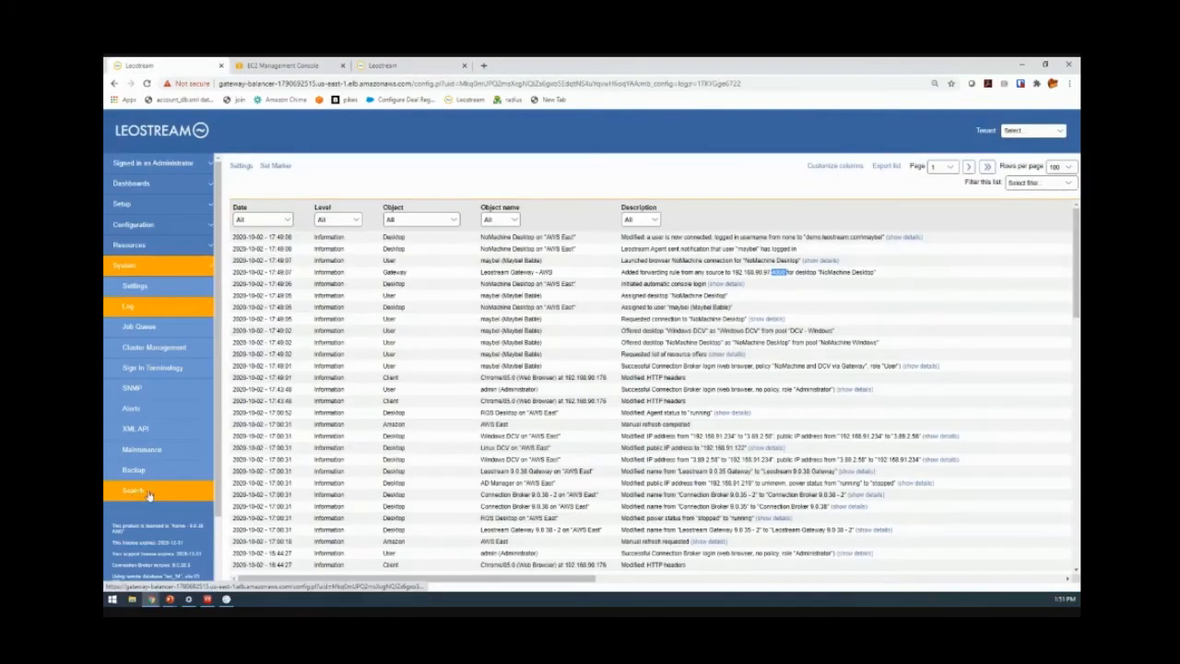
pyautogui.click(131, 309)
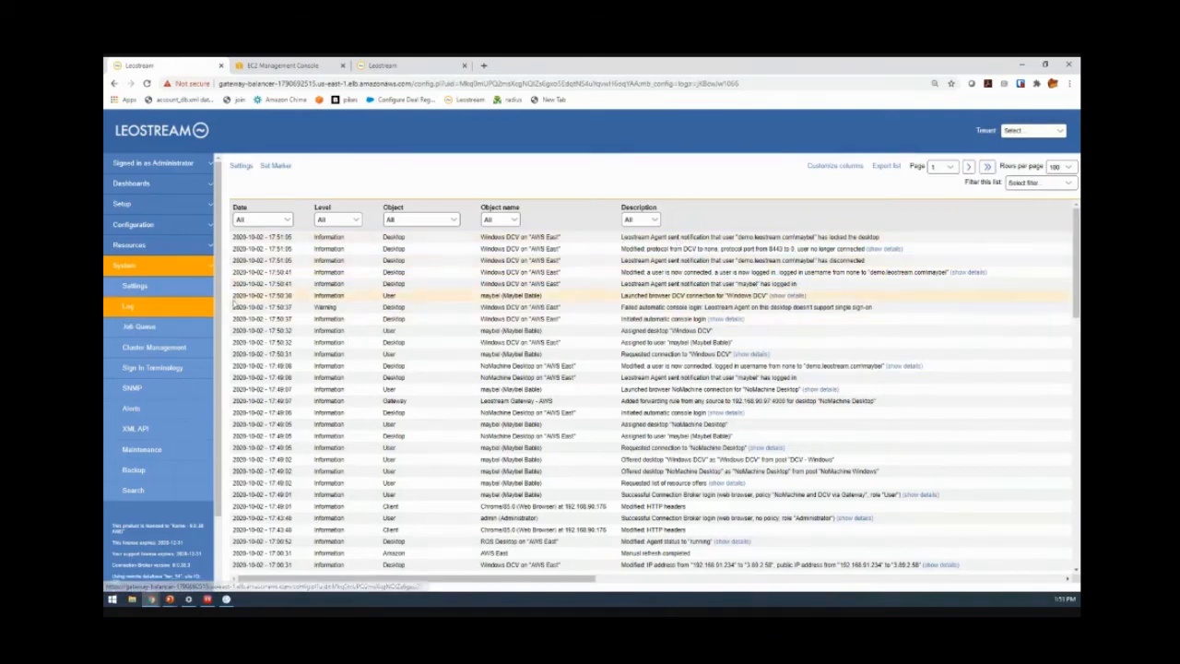
# Step: Log out the user's active session on the Windows DCV desktop from the desktop resources
pyautogui.click(123, 247)
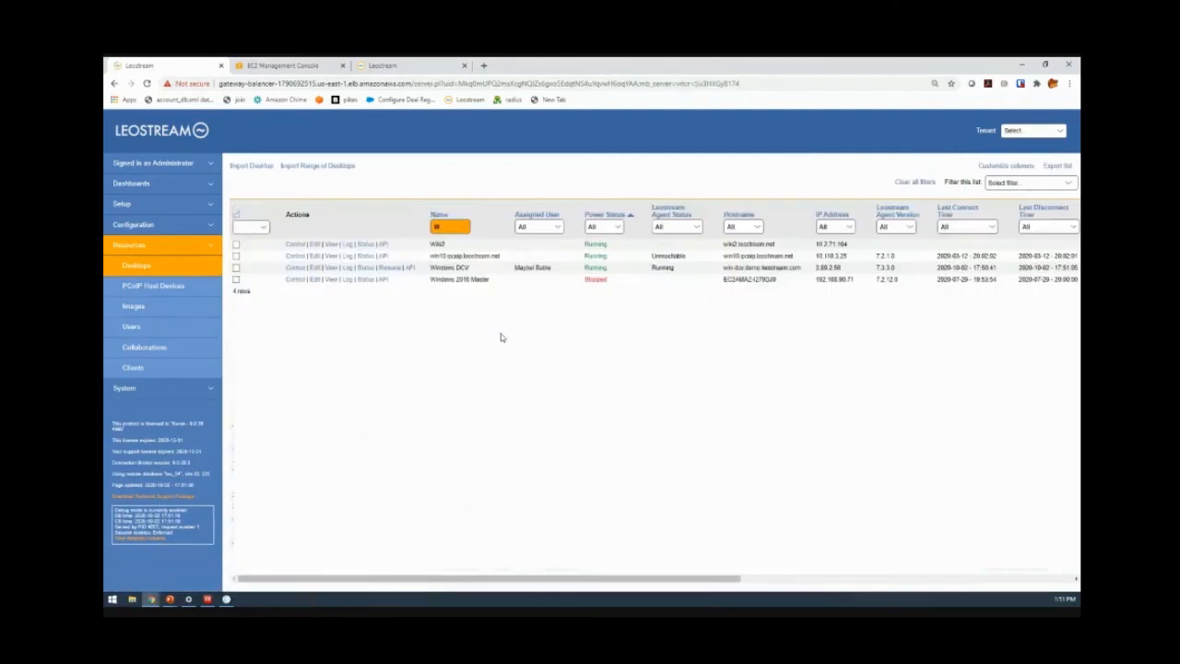
pyautogui.click(379, 267)
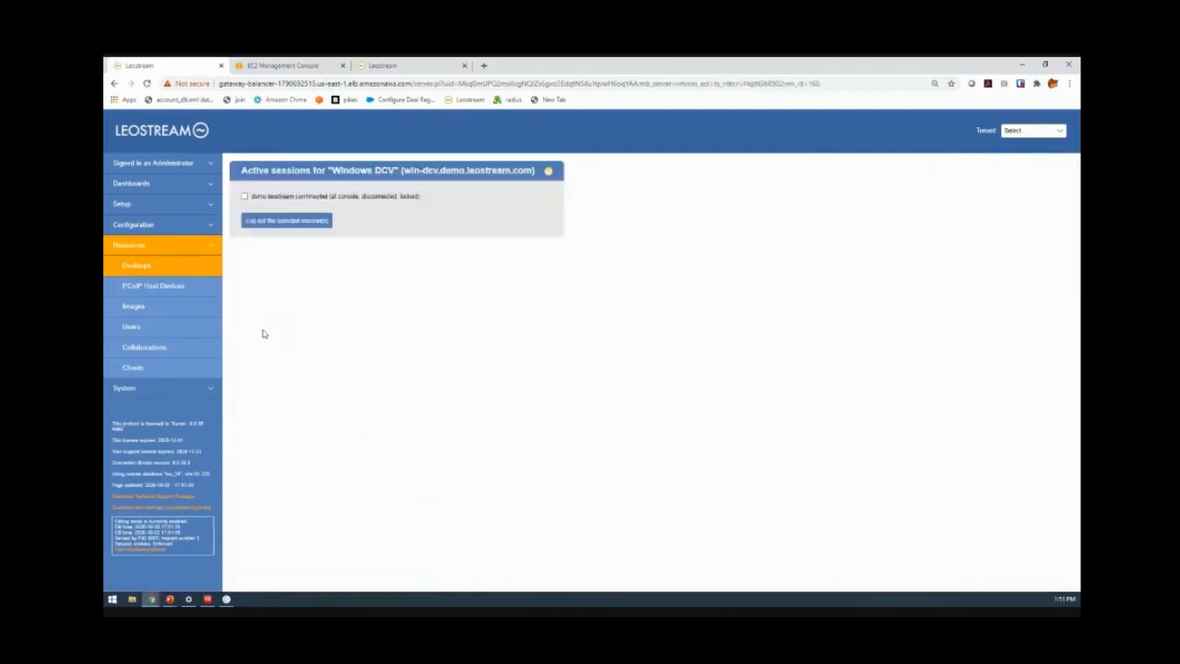
pyautogui.click(245, 197)
pyautogui.click(268, 220)
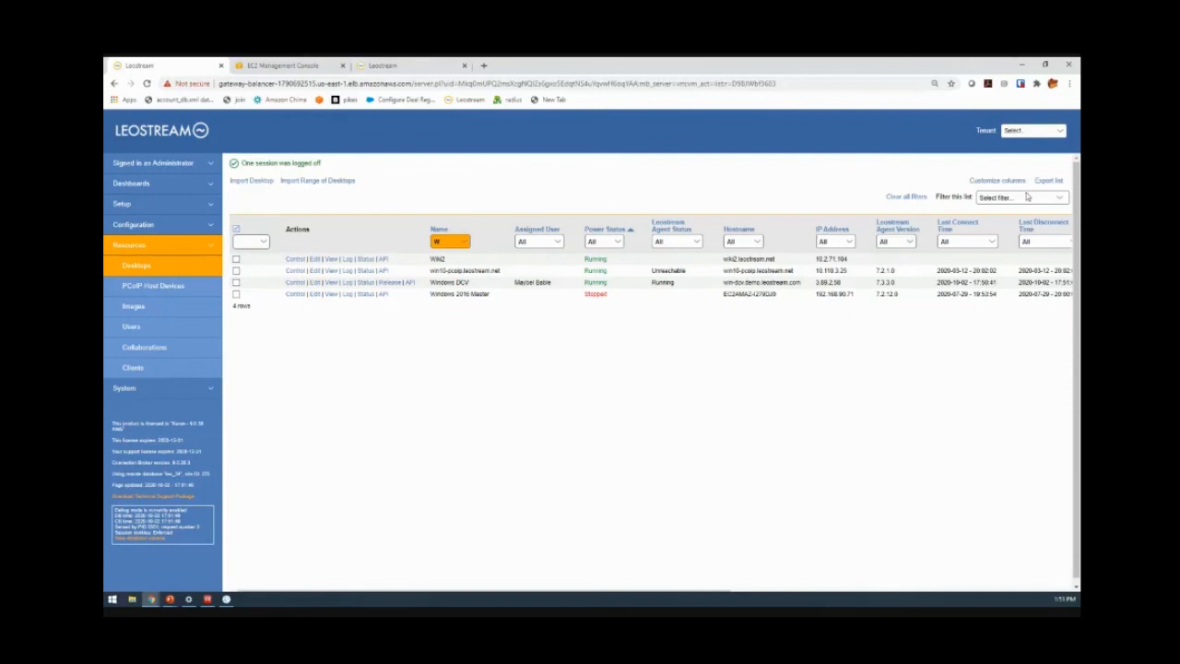
# Step: Switch to the PowerPoint slideshow and advance it to the "What's Next for Leostream 9?" slide
pyautogui.click(1022, 66)
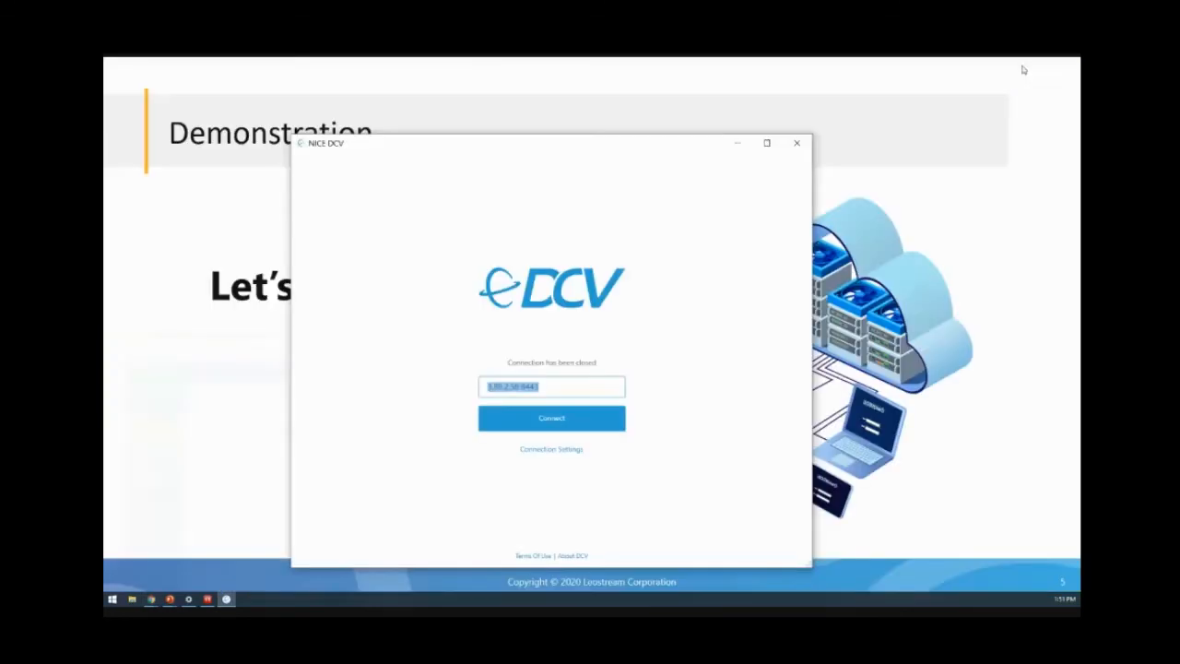
pyautogui.click(737, 143)
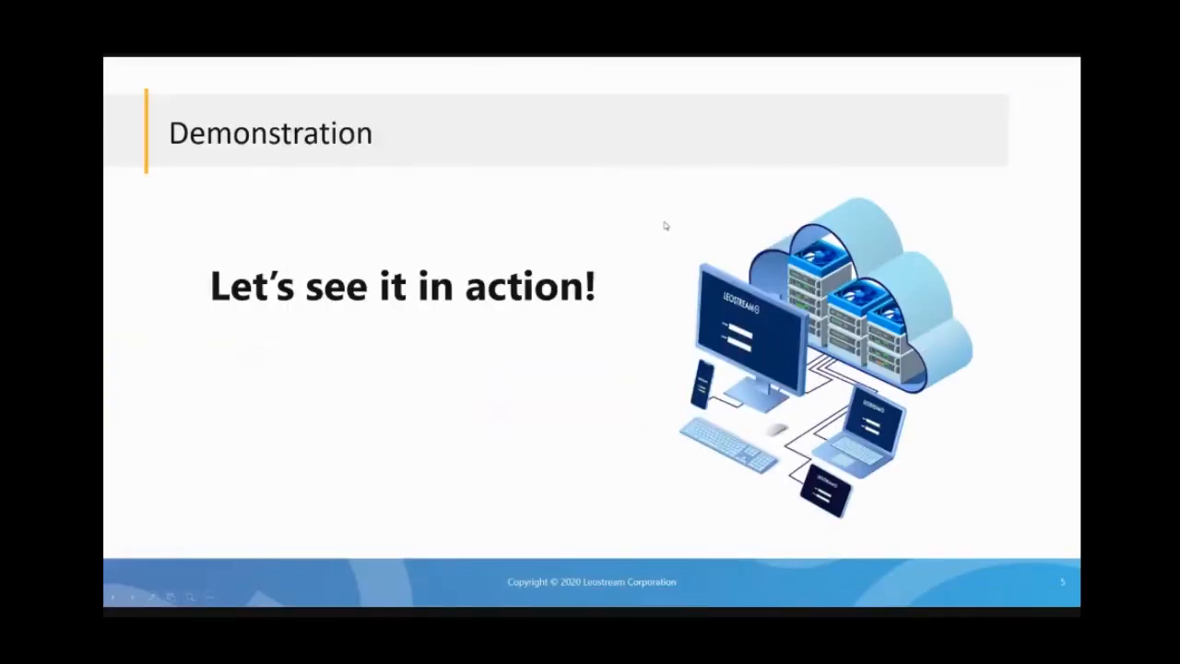
pyautogui.click(665, 225)
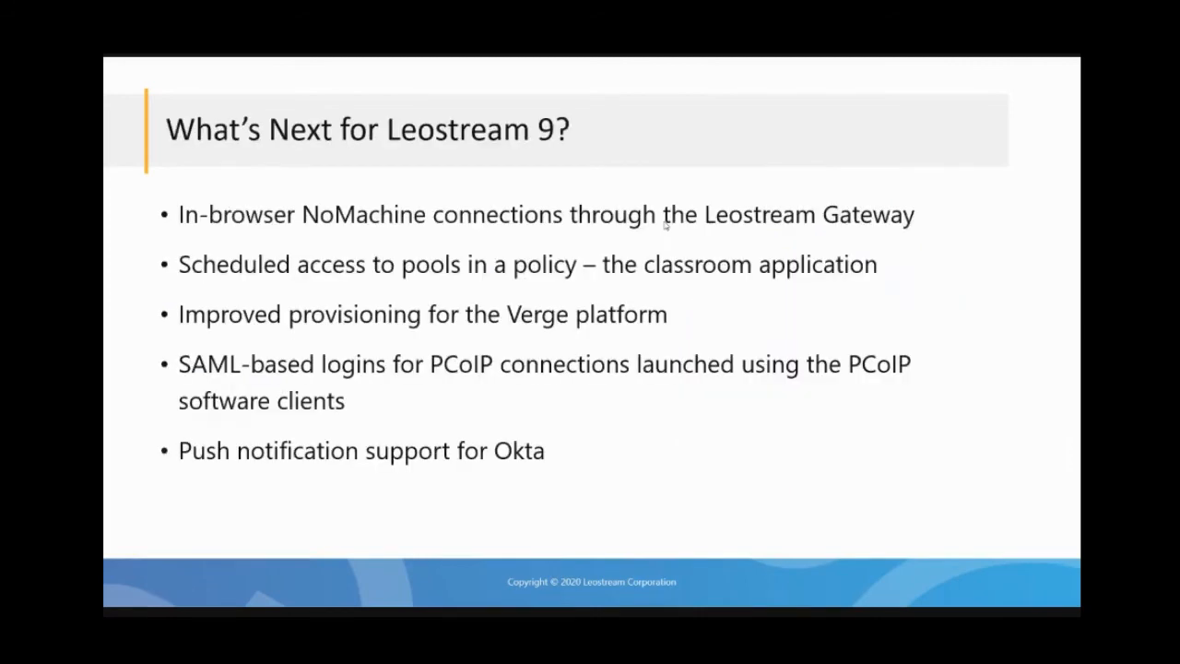